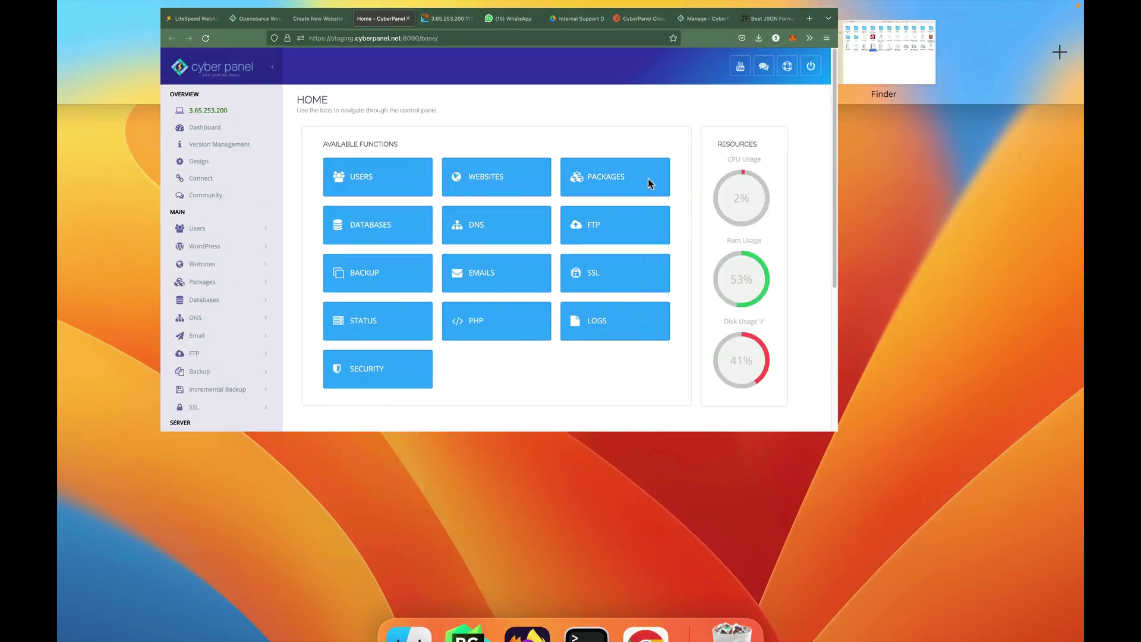
- In Terminal, rerun 'netstat -tulpn | grep 11' and select rspamd's listening address 0.0.0.0:11334
key("ctrl+Up")
left_click(507, 74)
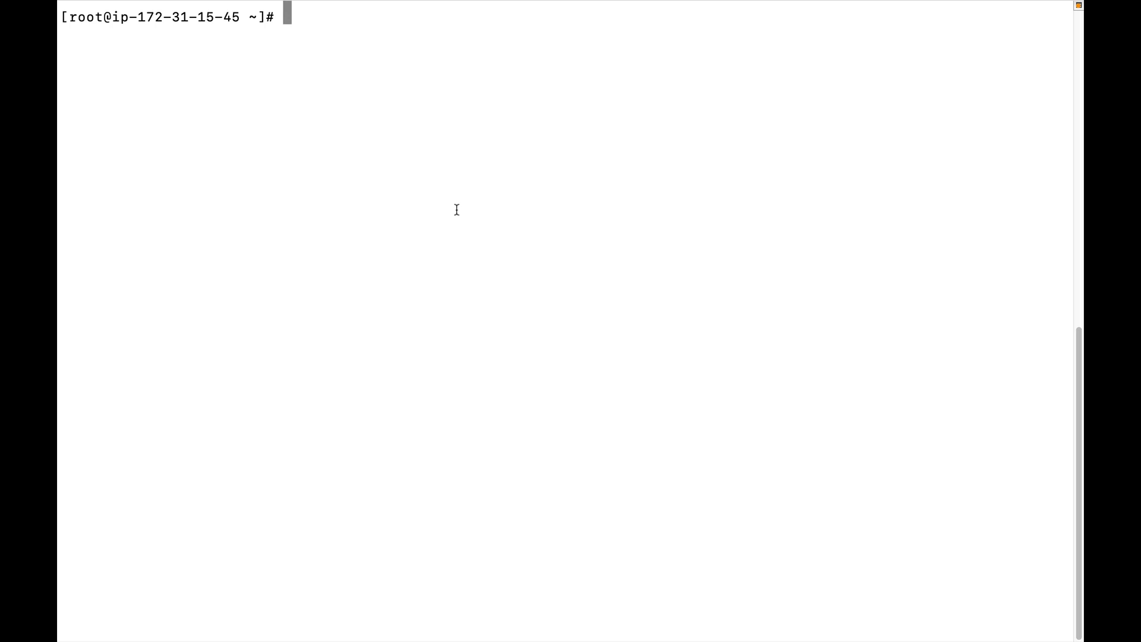
type("clear")
key("Return")
key("Up")
key("Up")
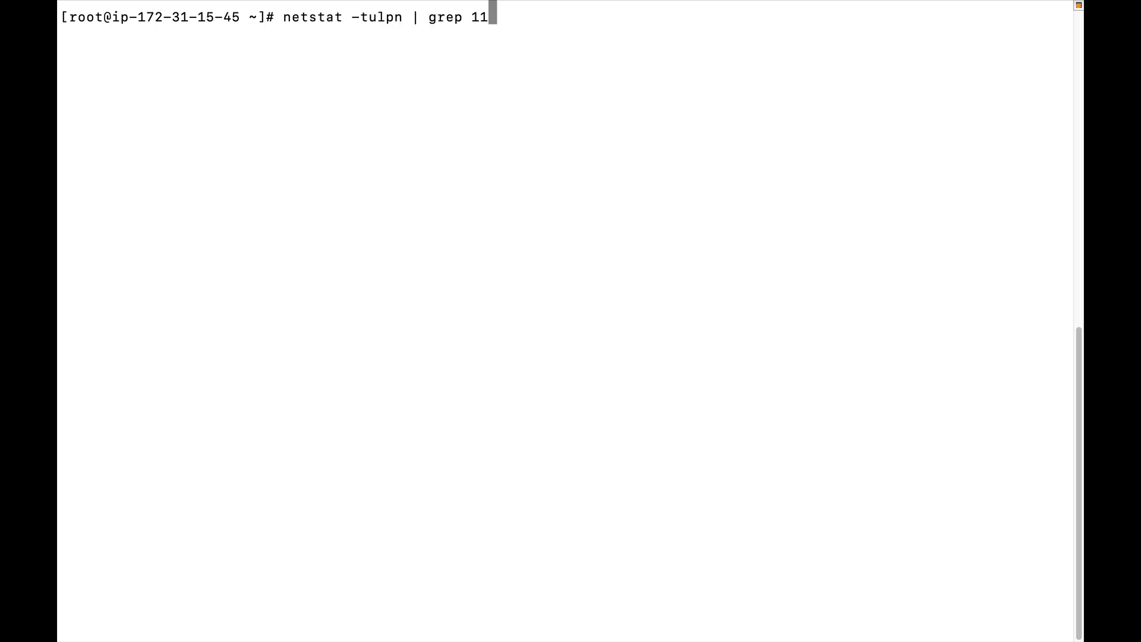
key("Return")
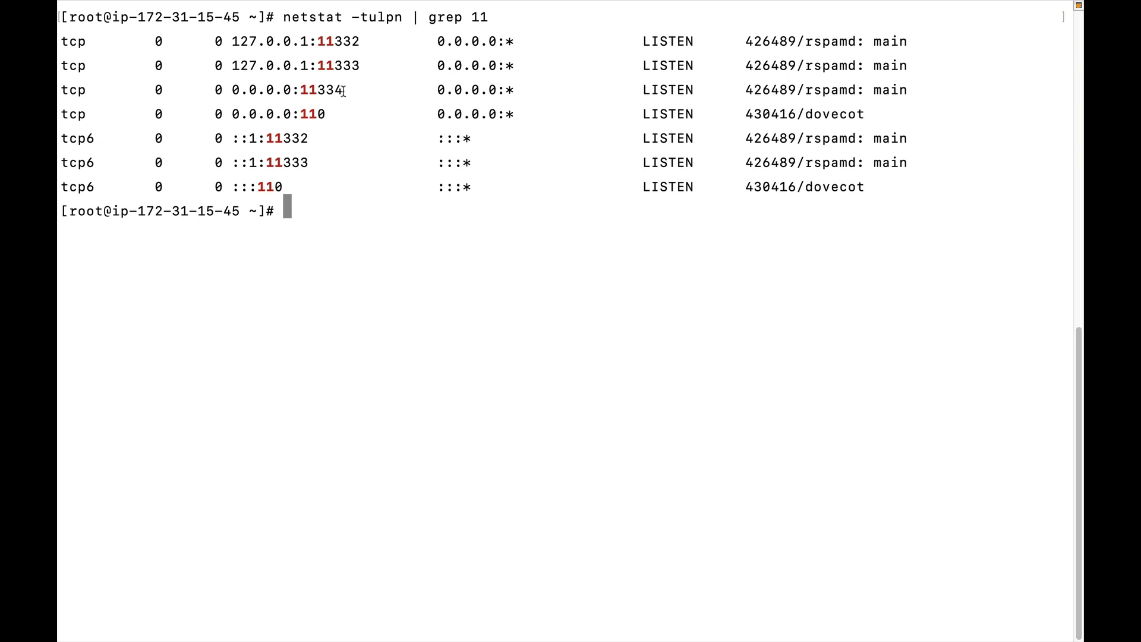
left_click_drag(343, 90, 235, 87)
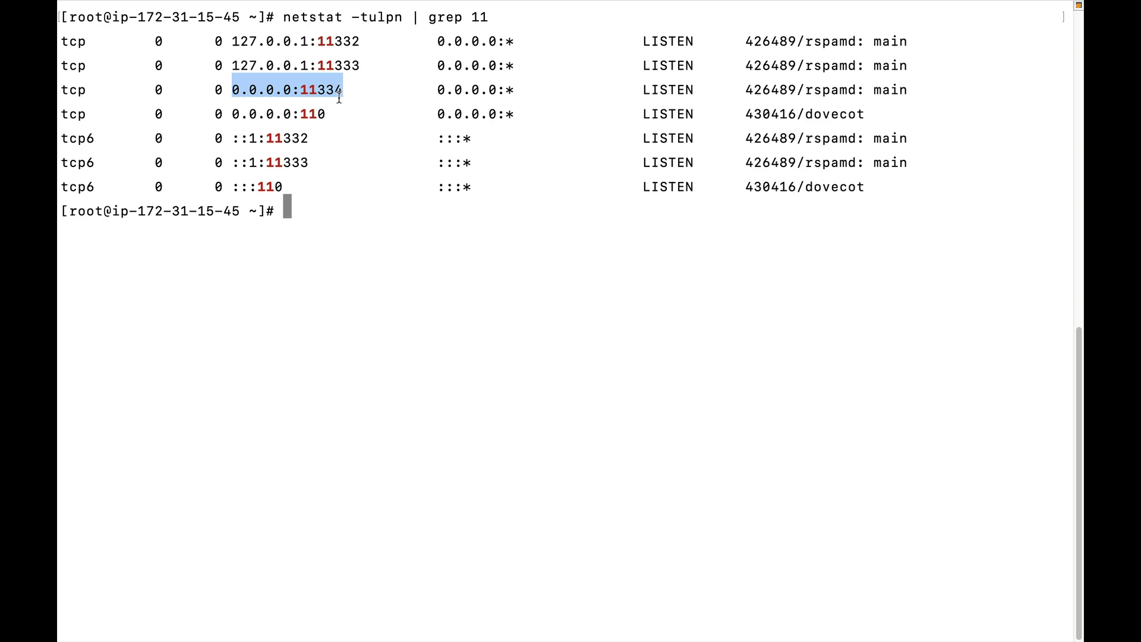
key("ctrl+Up")
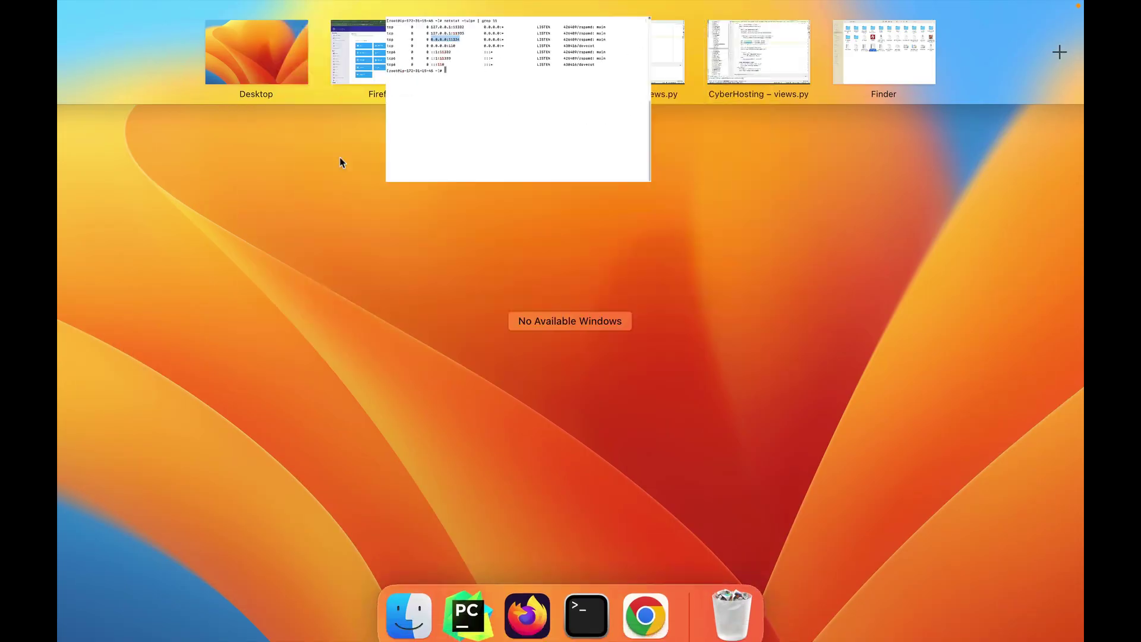
- Reload the Rspamd login page at 3.65.253.200:11334 in Firefox
left_click(524, 611)
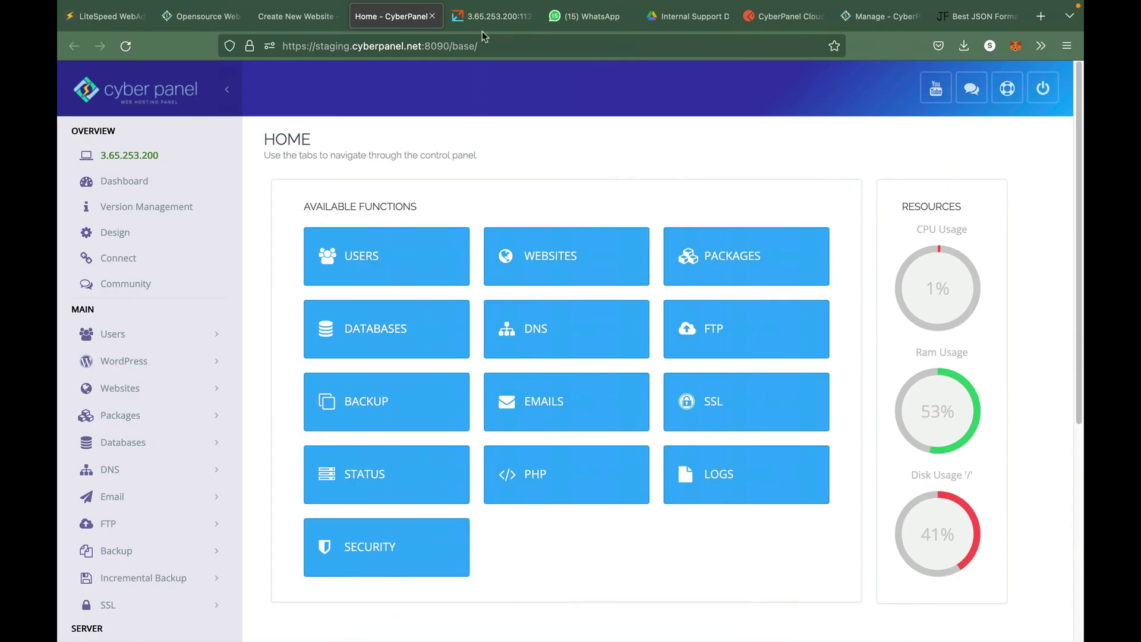
left_click(486, 18)
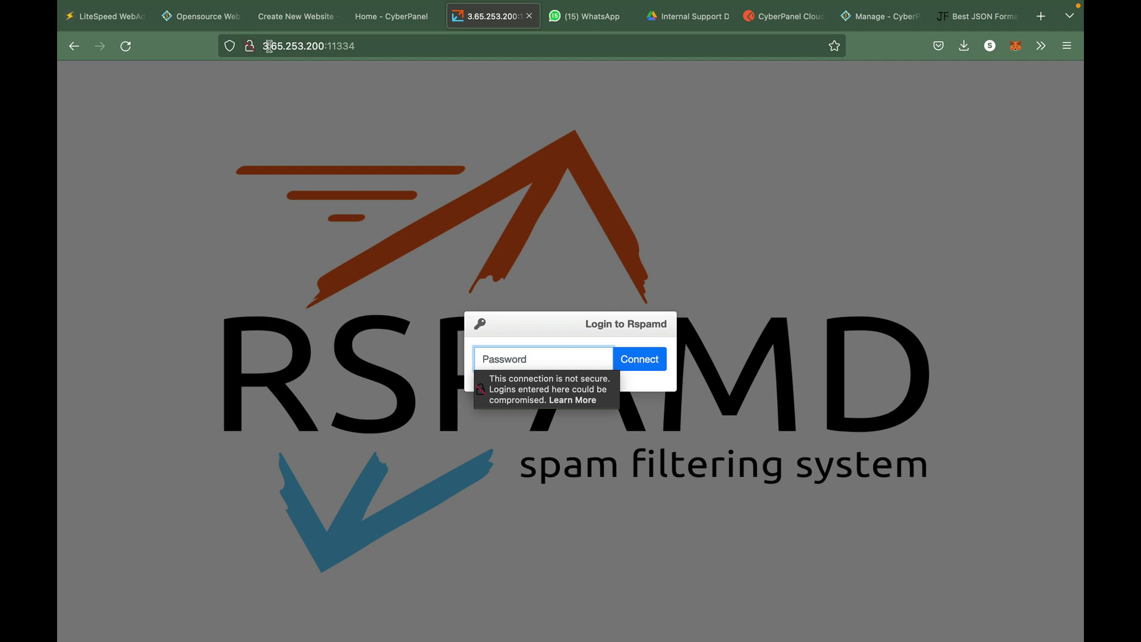
left_click(363, 46)
key("Return")
- Open CyberPanel's Create Website form and choose the Default package with admin as owner
left_click(405, 20)
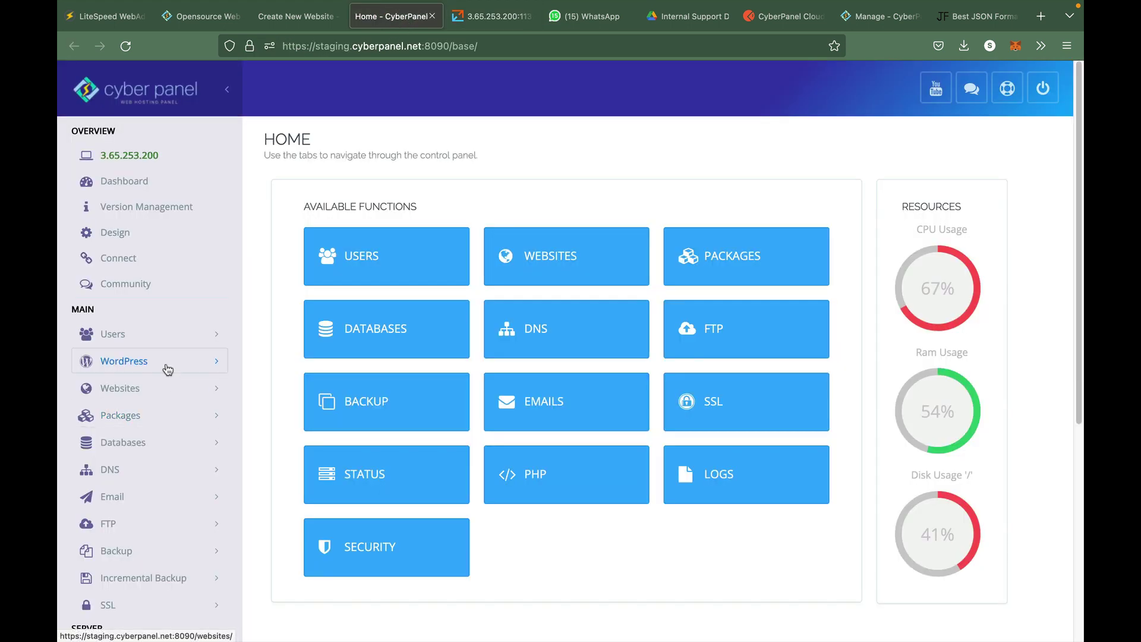
left_click(157, 388)
left_click(153, 420)
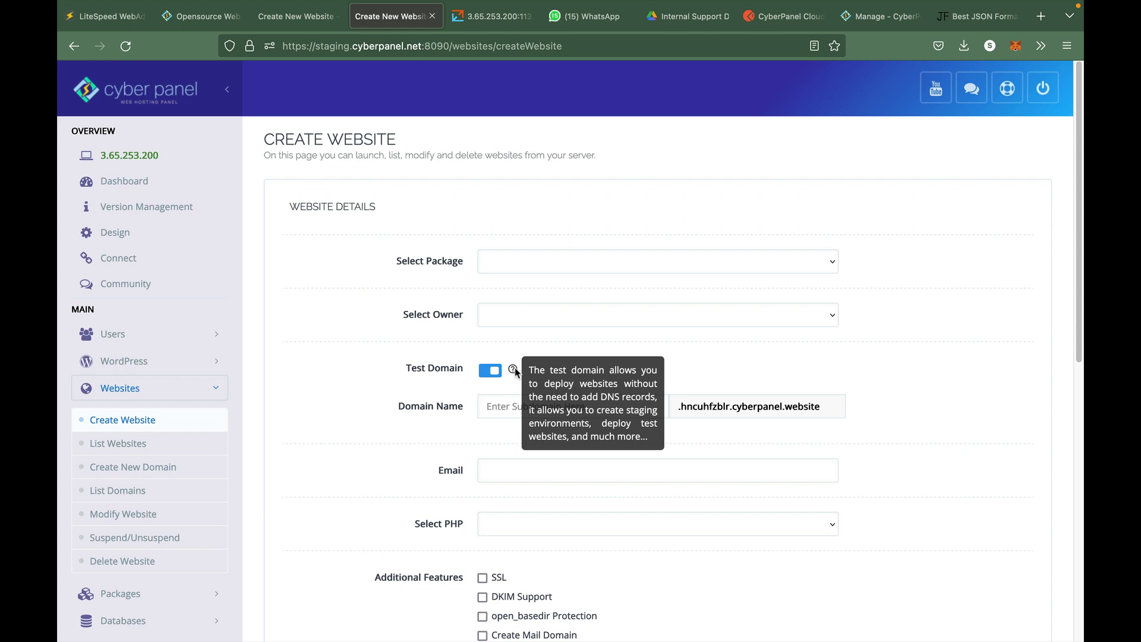
left_click(546, 262)
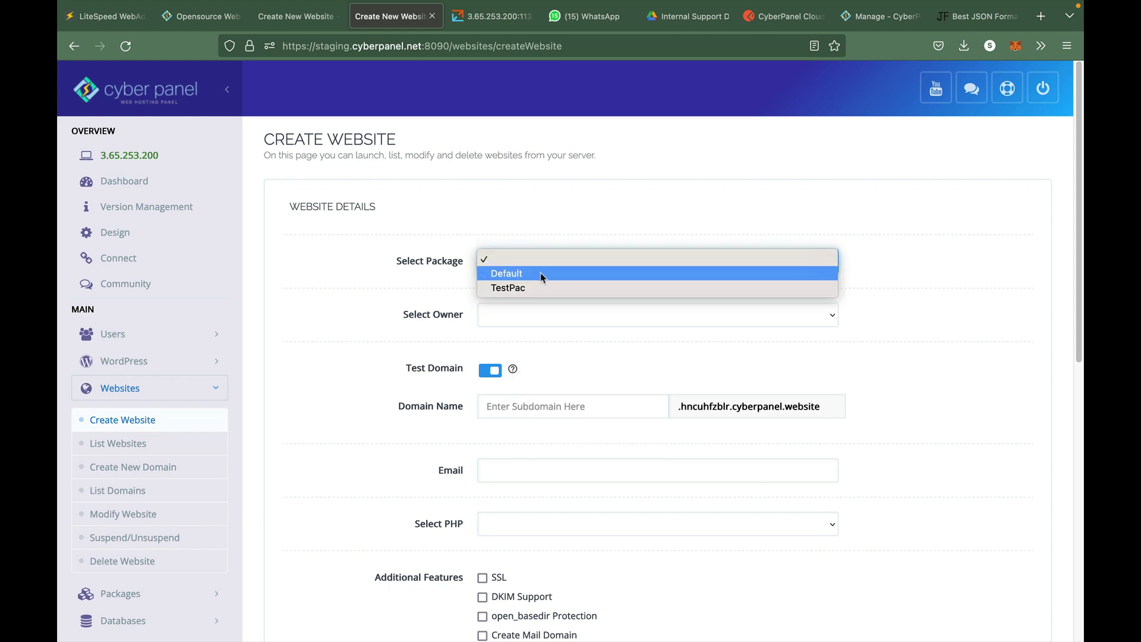
left_click(511, 274)
left_click(520, 316)
left_click(514, 342)
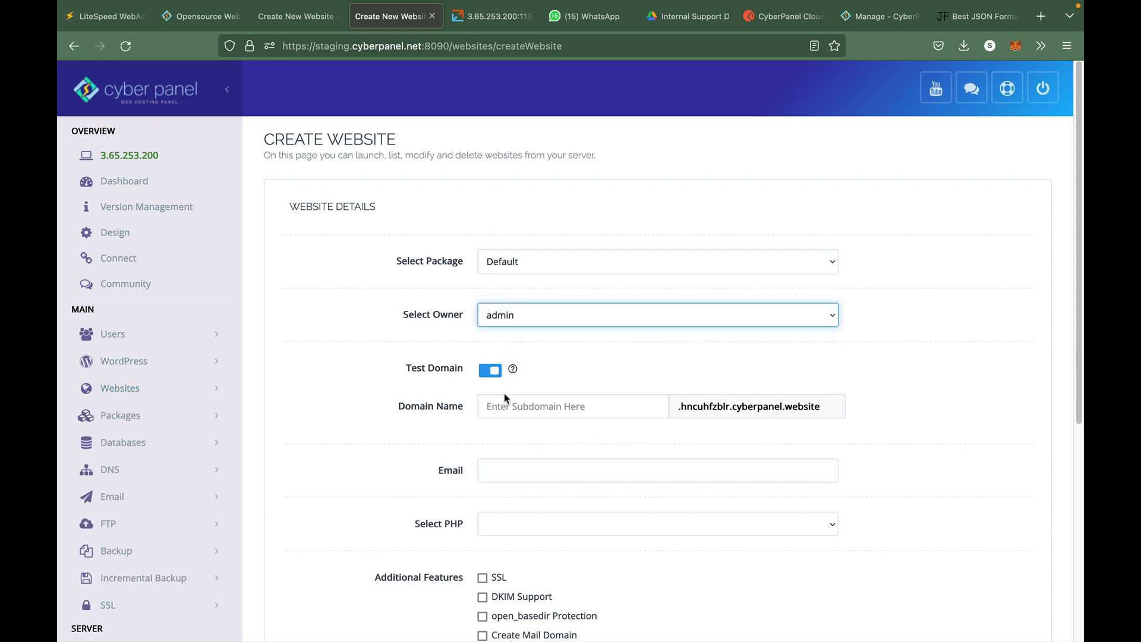
- Enter rspamd as the subdomain, fill in the contact email and select PHP 8.0
left_click(505, 405)
type("rspamd")
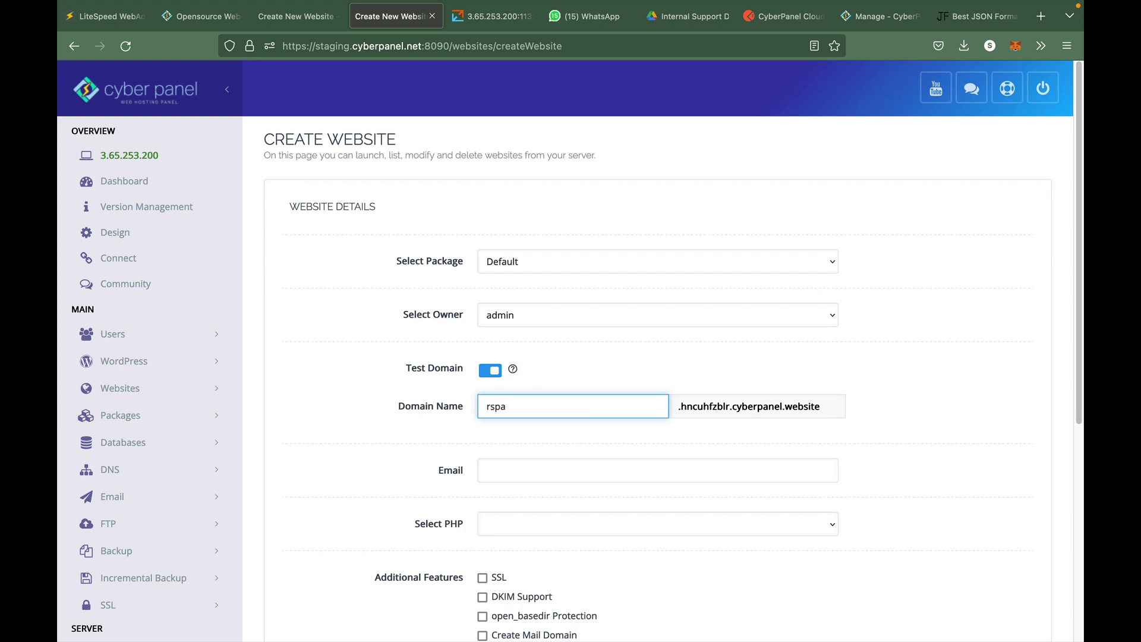
left_click(502, 470)
left_click(506, 489)
left_click(500, 524)
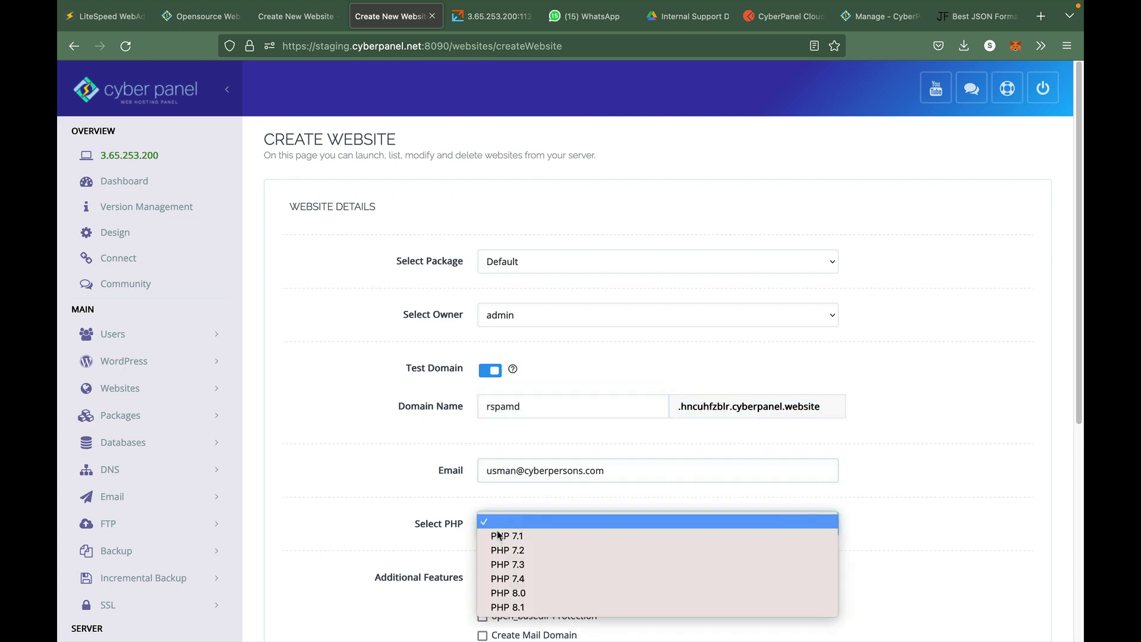
left_click(508, 592)
scroll(493, 586, "down", 5)
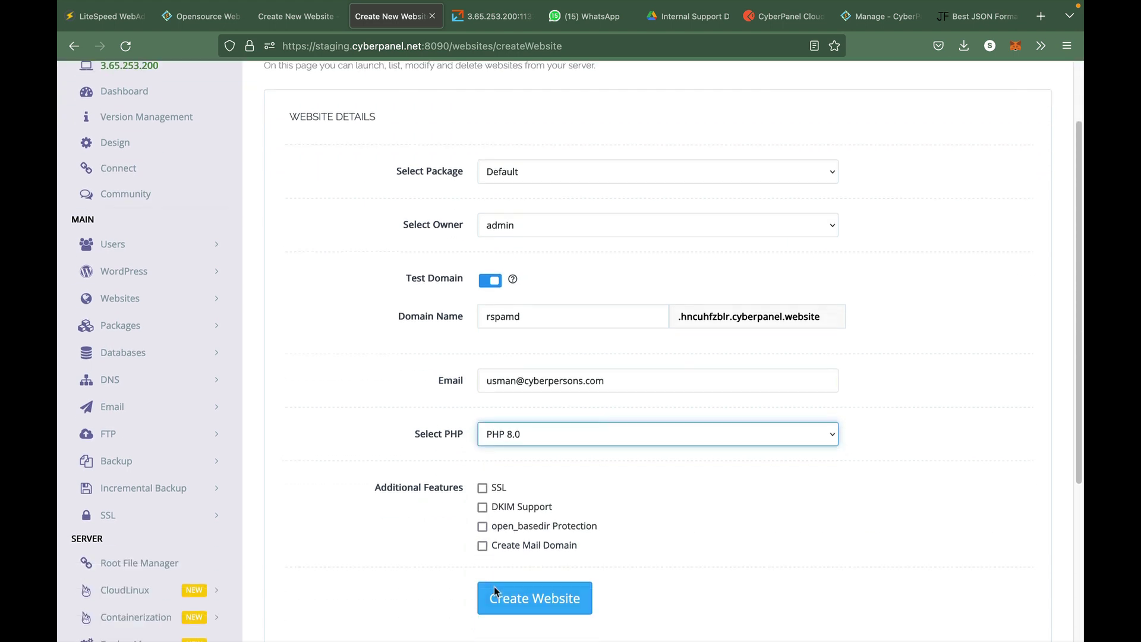
- Submit the rspamd website for creation
left_click(546, 472)
scroll(547, 474, "up", 2)
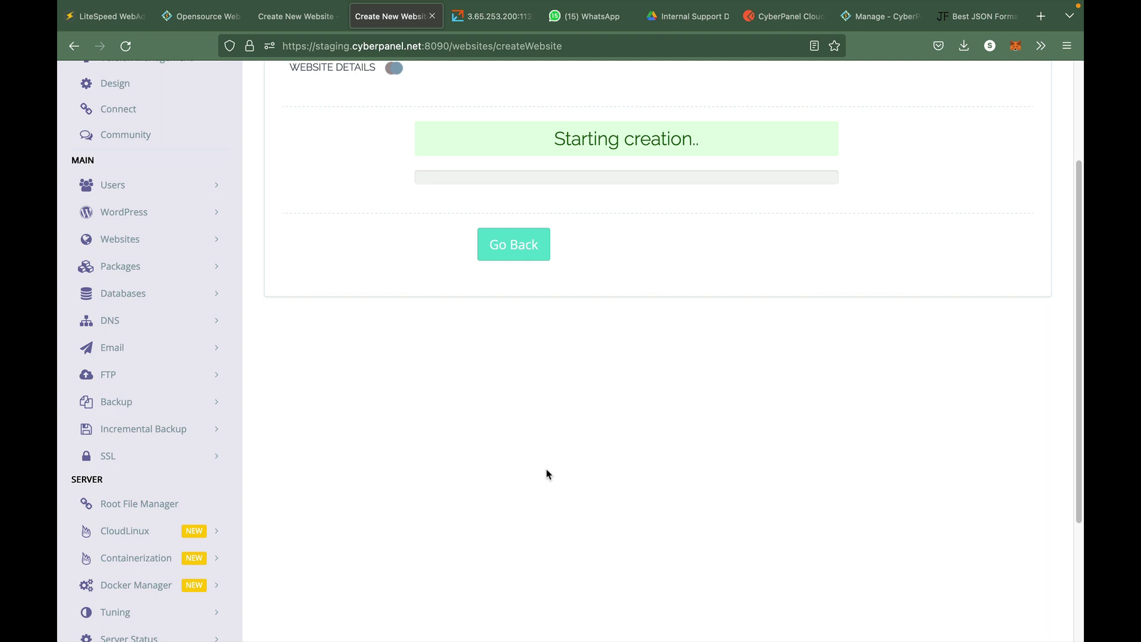
scroll(547, 473, "up", 2)
scroll(546, 474, "up", 2)
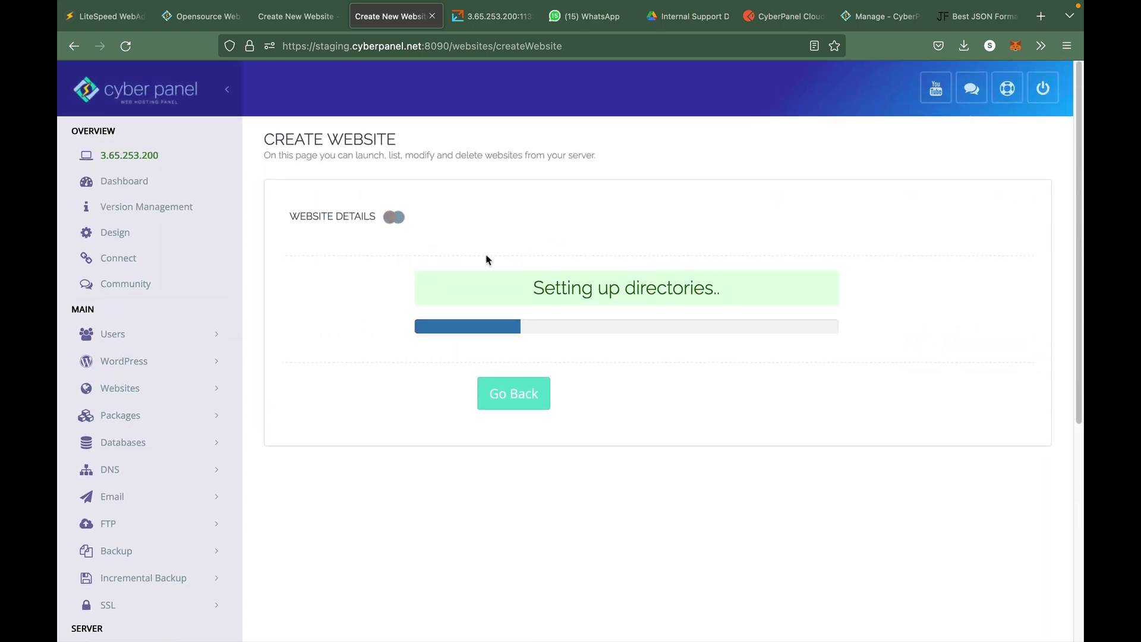
- Close the duplicate Create New Website tab and switch to the OpenLiteSpeed WebAdmin login
left_click(305, 17)
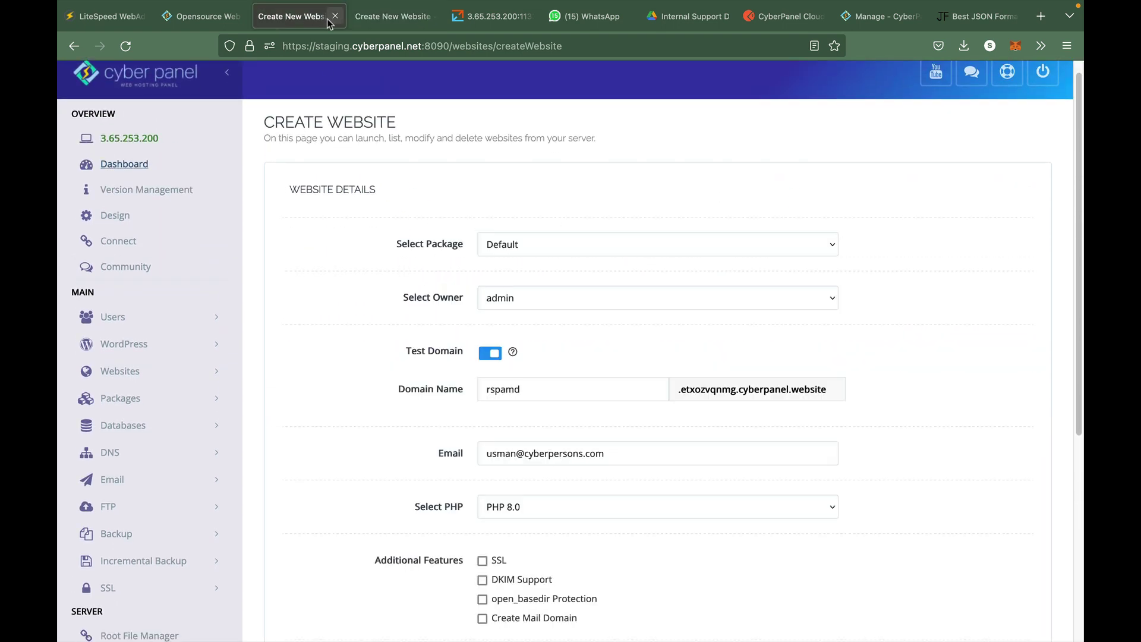
left_click(336, 16)
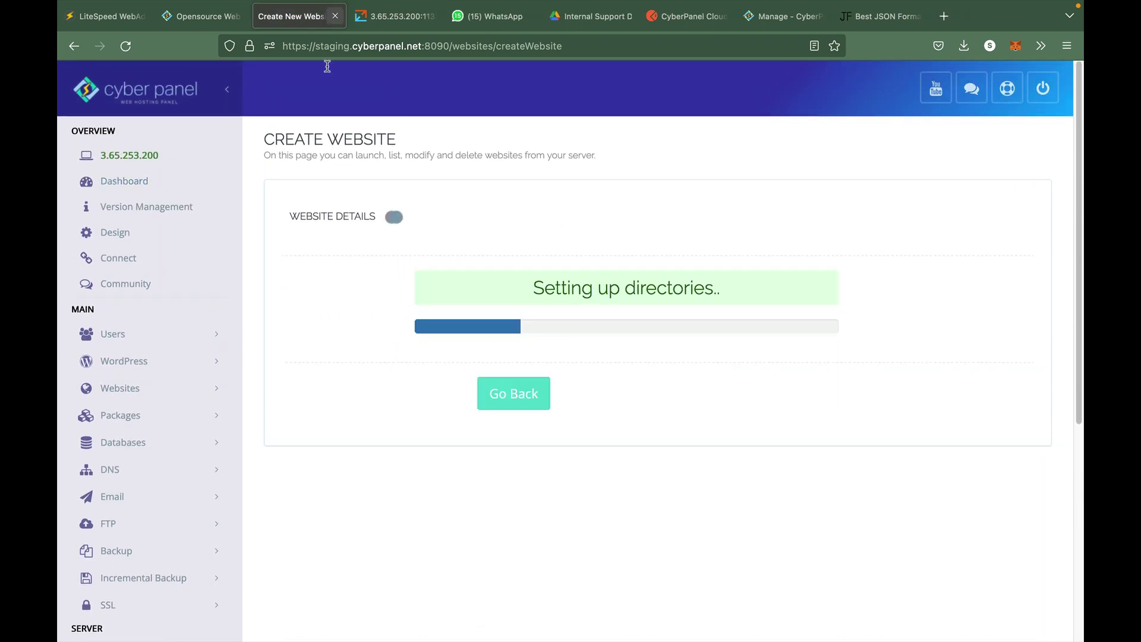
left_click(123, 19)
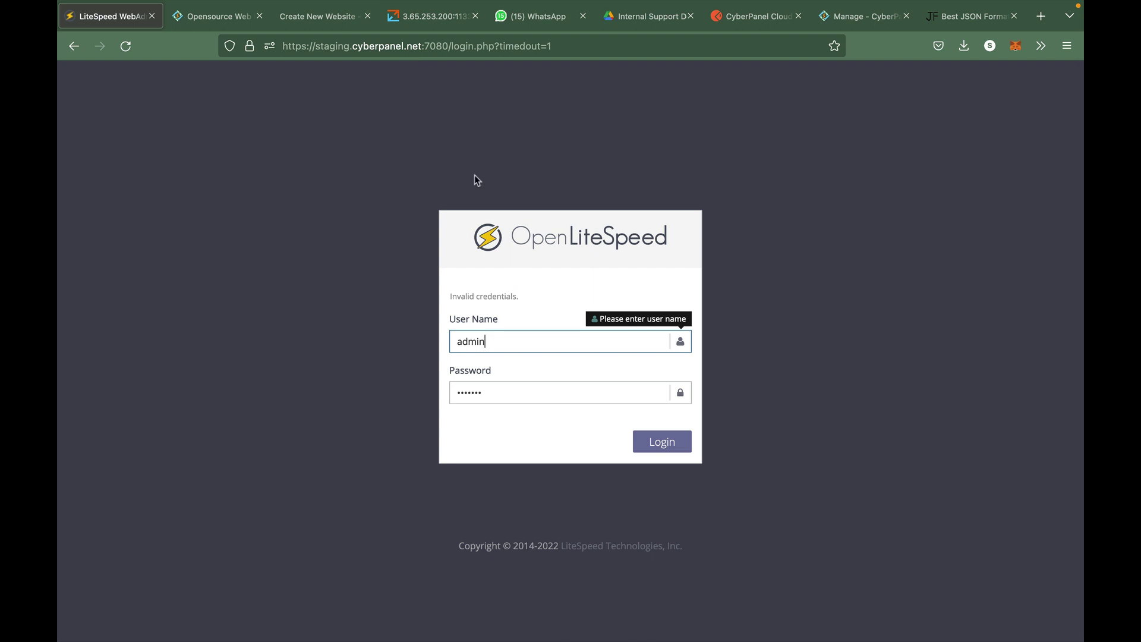
- Log in to WebAdmin and add a new server External App of type Web Server
left_click(652, 450)
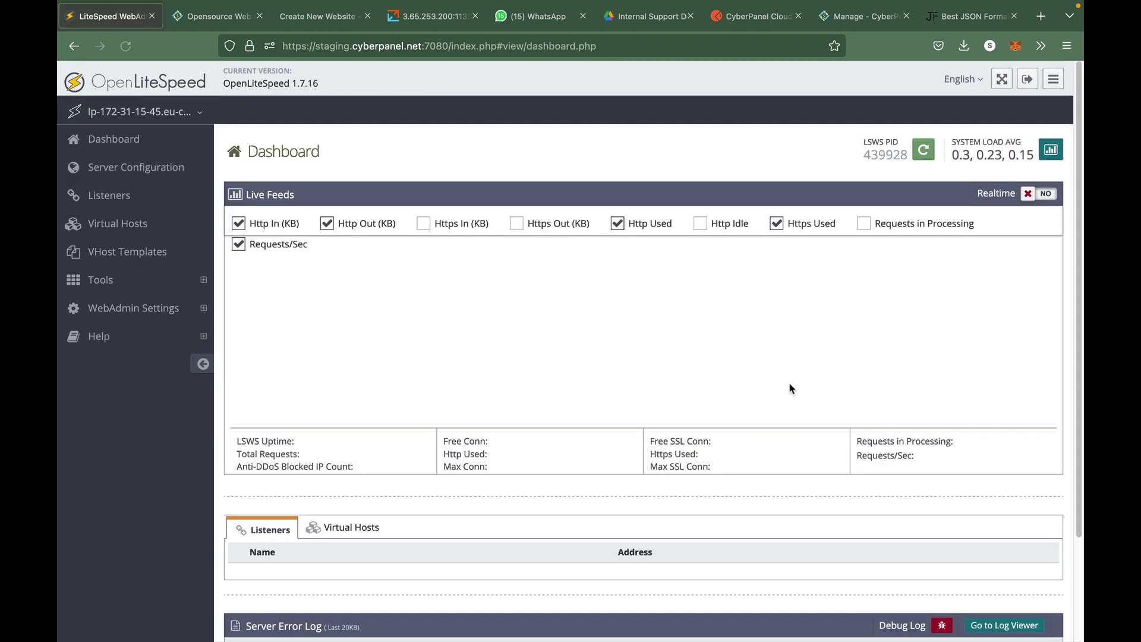
left_click(164, 166)
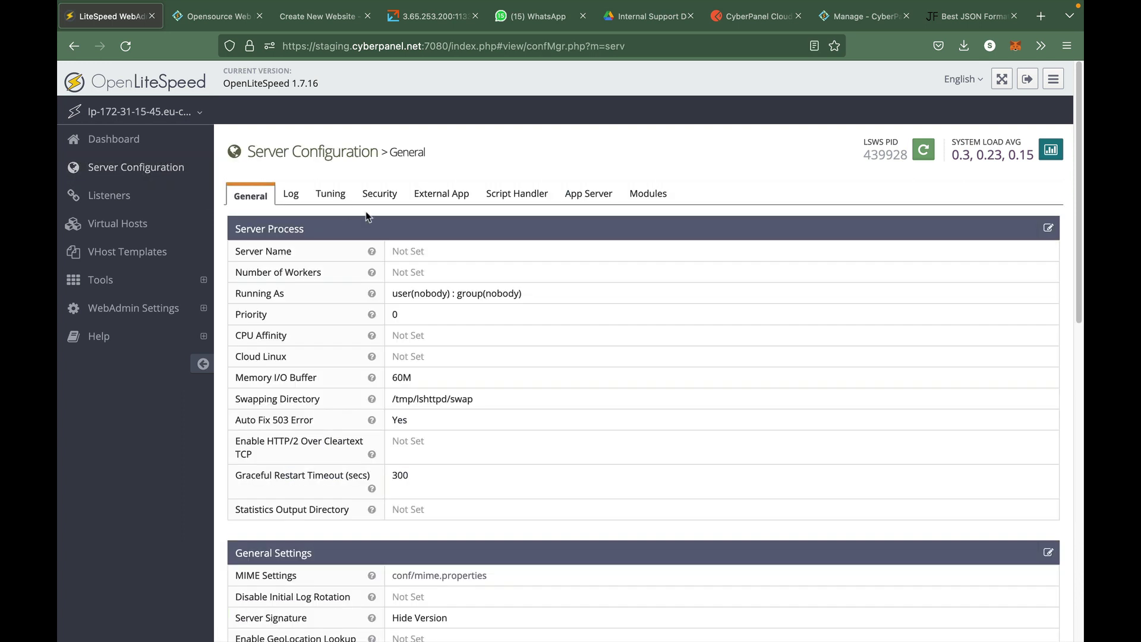
left_click(422, 200)
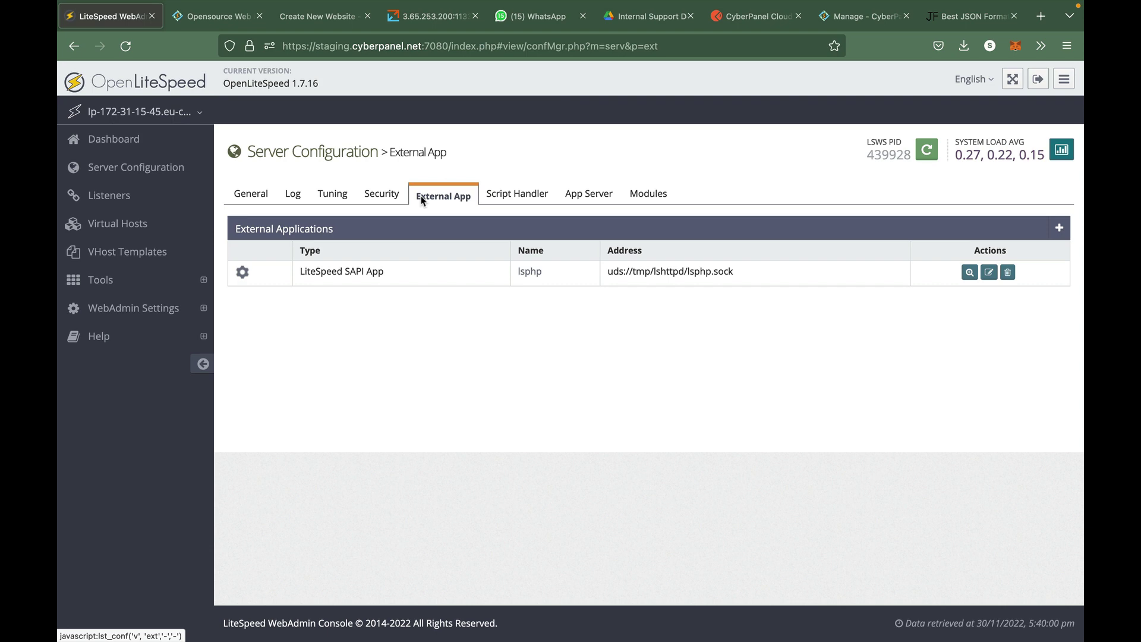
left_click(1059, 228)
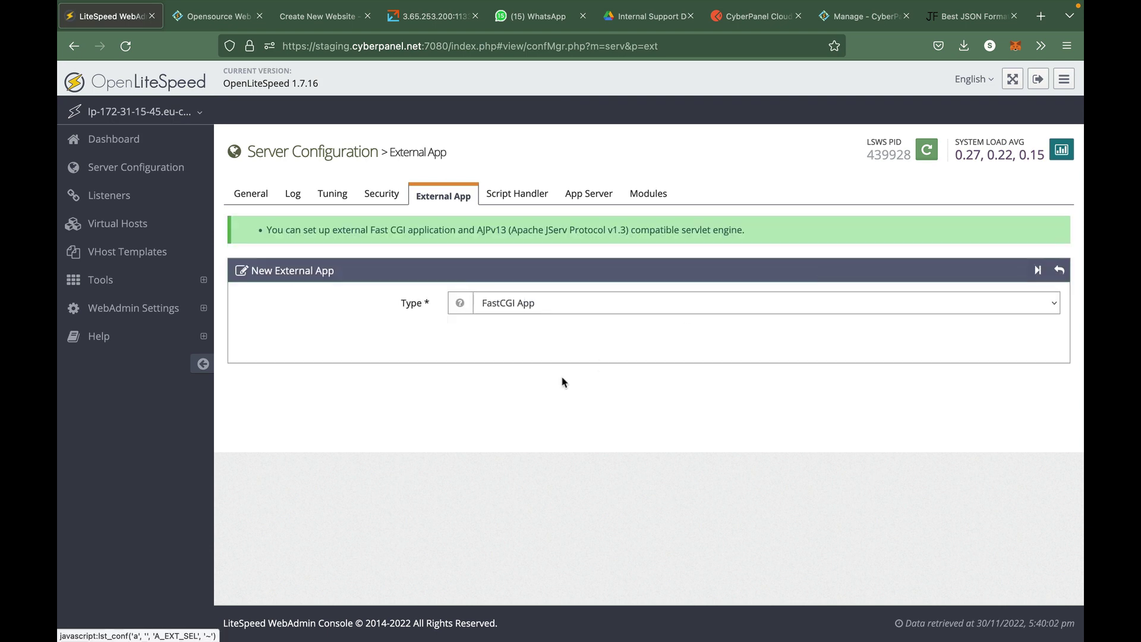
left_click(573, 303)
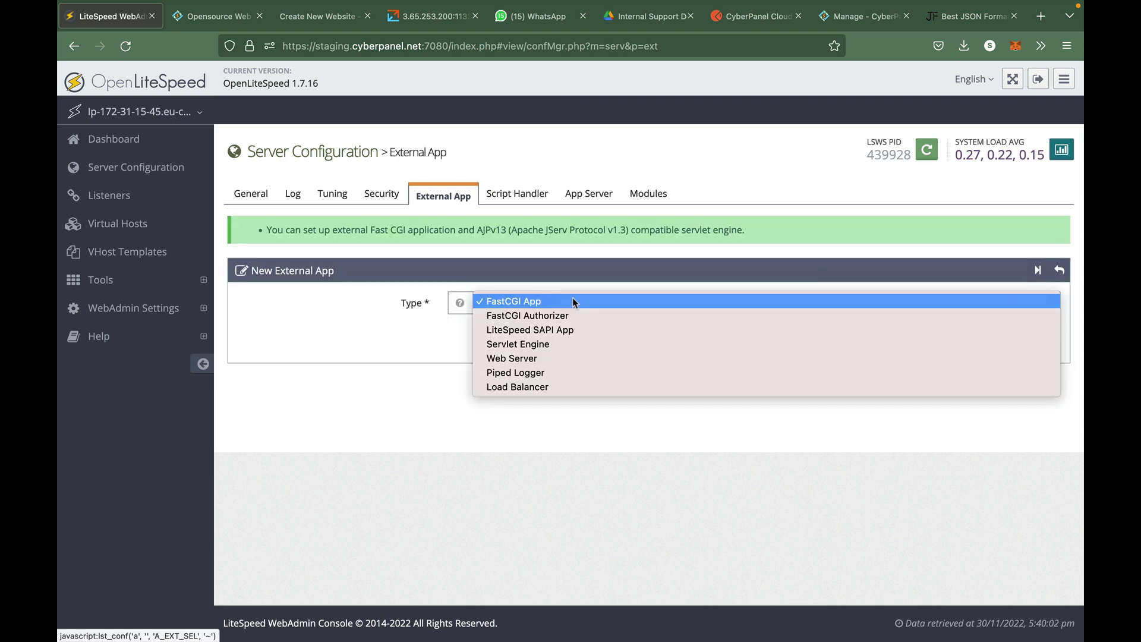
left_click(574, 360)
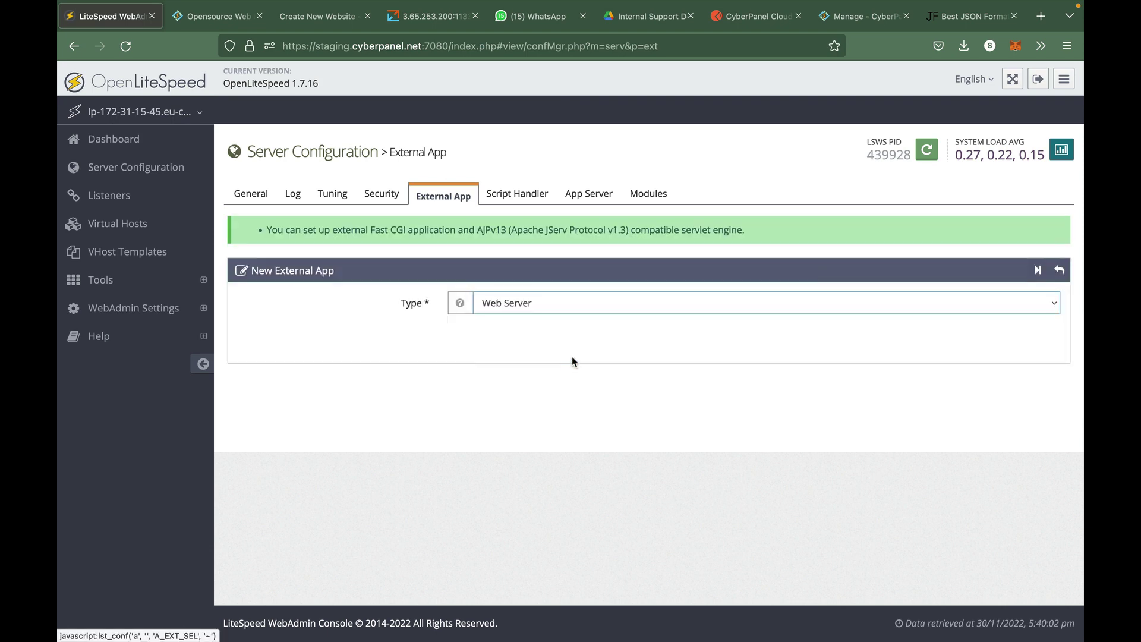
left_click(1037, 270)
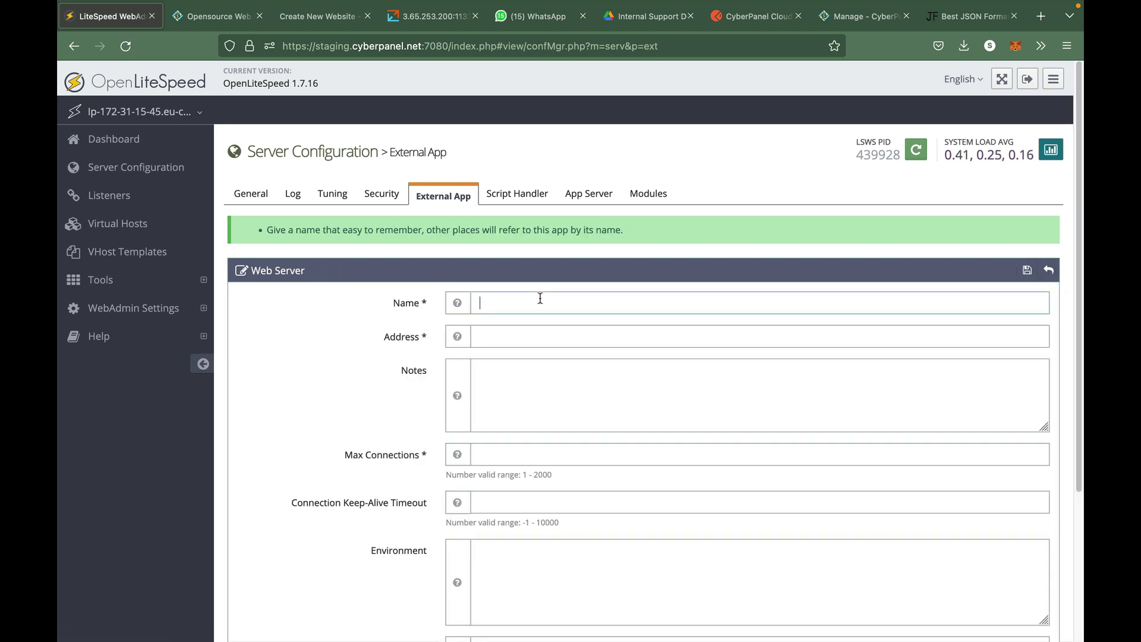
type("rspamd")
left_click(527, 336)
left_click(414, 24)
left_click(409, 43)
key("ctrl+c")
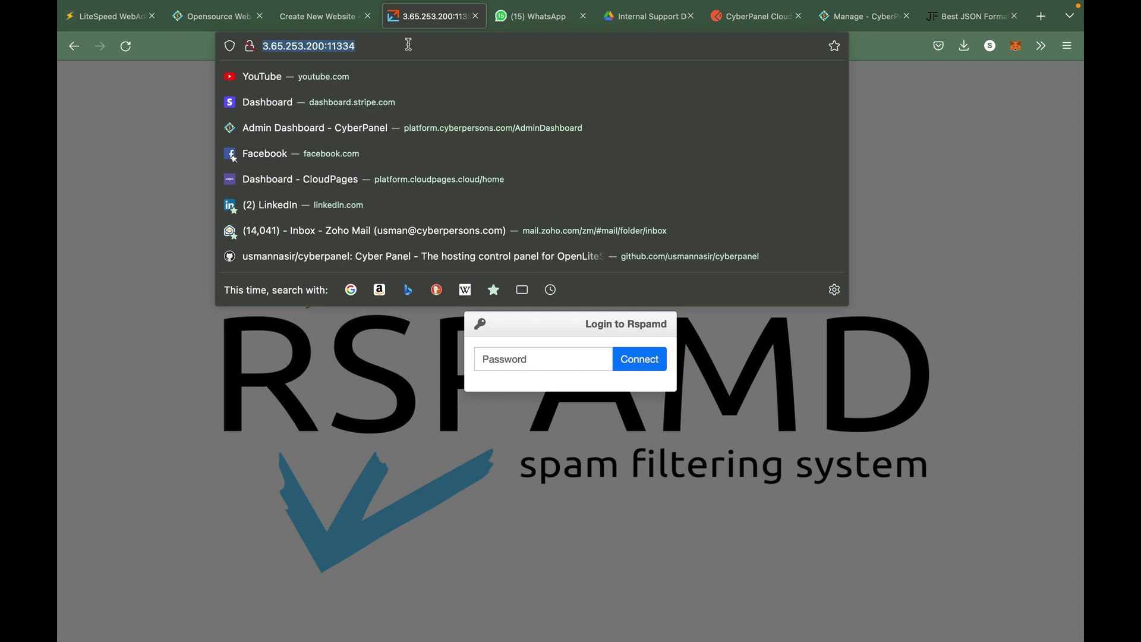
left_click(118, 15)
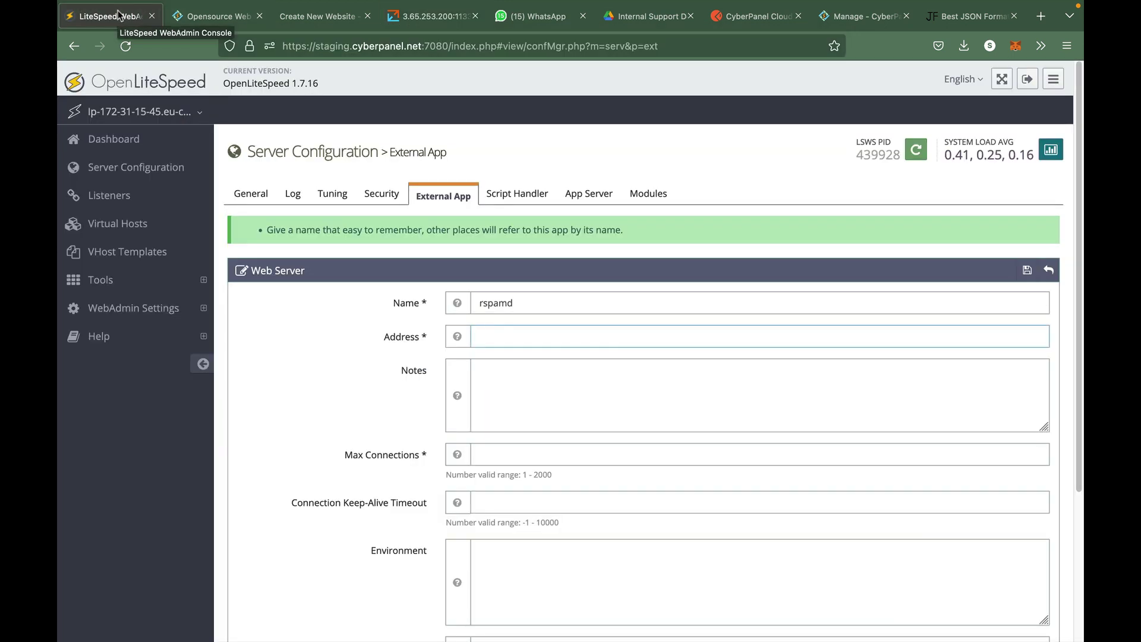
key("ctrl+v")
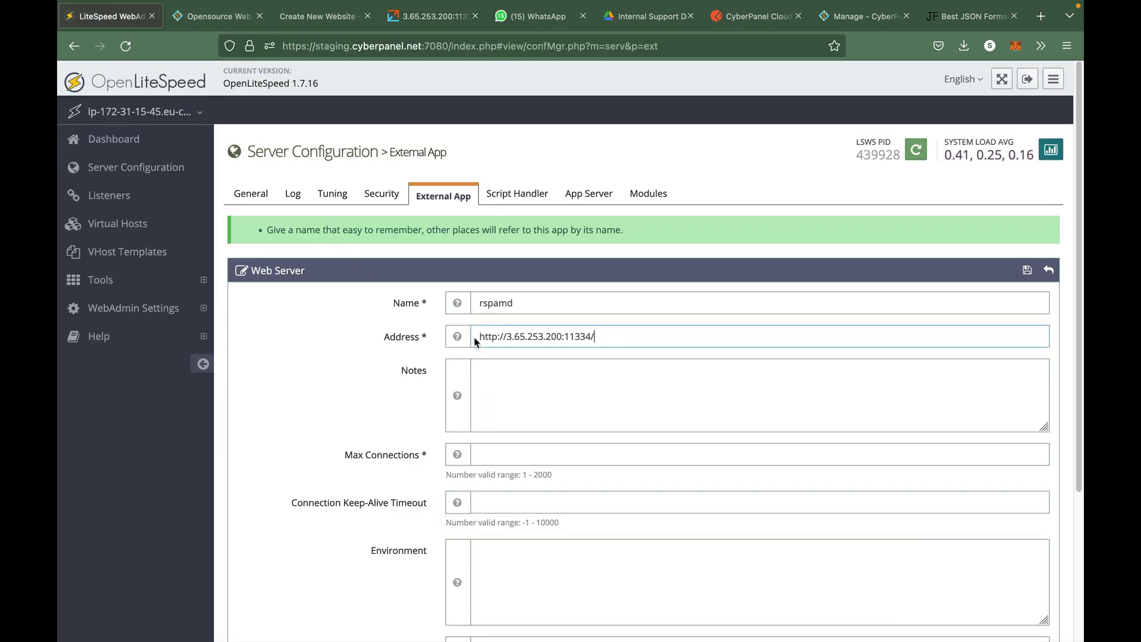
left_click_drag(507, 336, 428, 337)
key("BackSpace")
- Set connections, keep-alive, initial request and retry timeouts to 60, then save the app
scroll(523, 357, "down", 2)
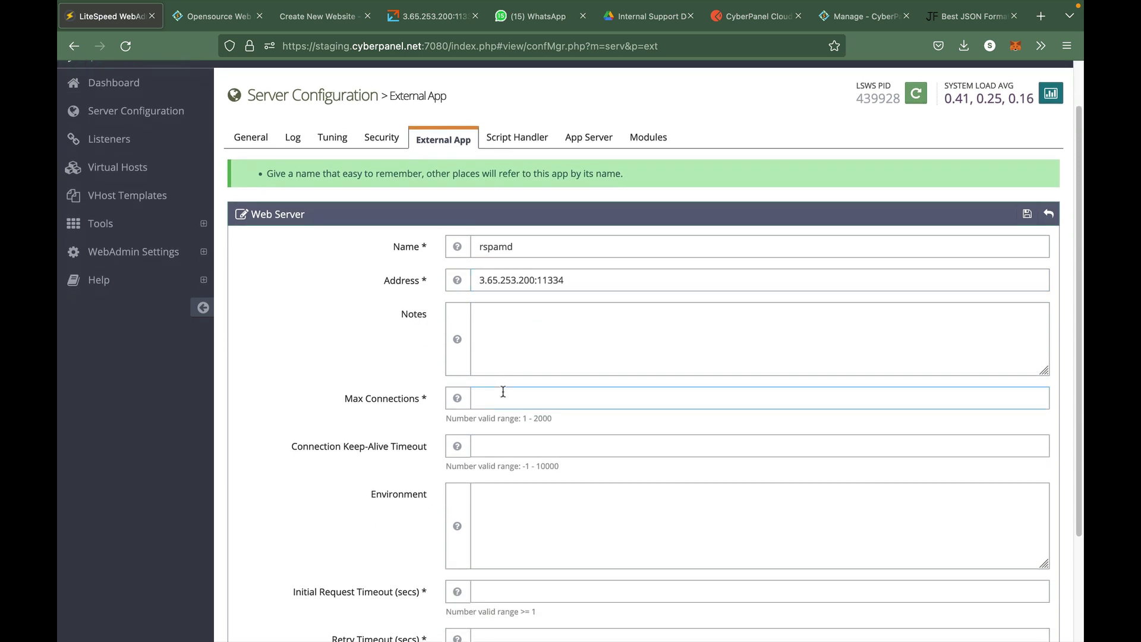
type("6060")
scroll(486, 456, "down", 5)
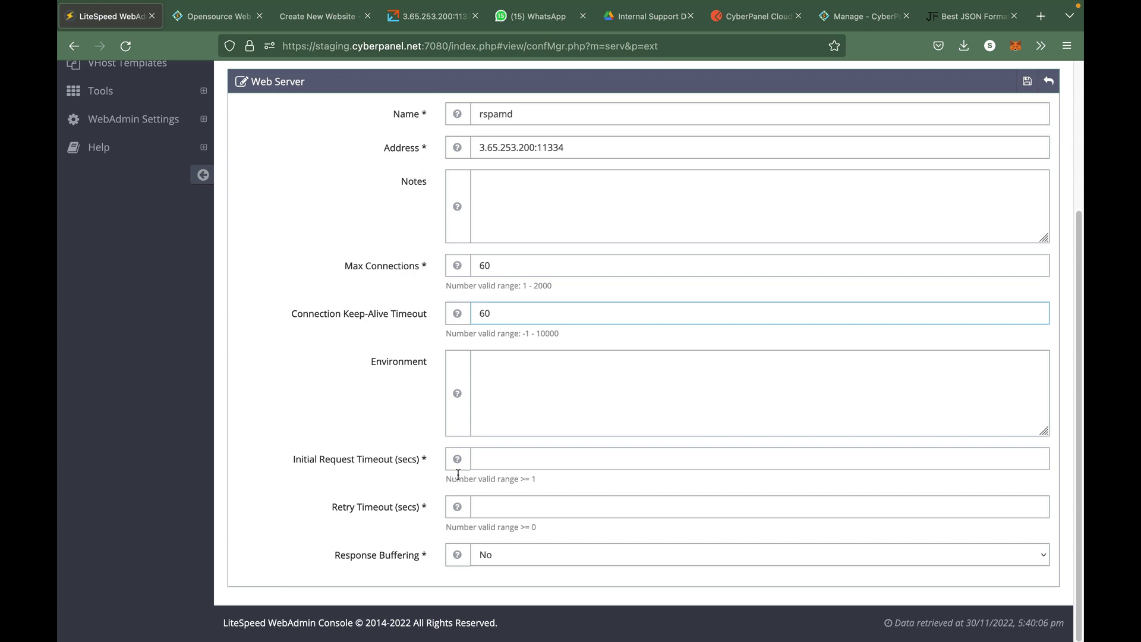
left_click(486, 456)
type("60")
left_click(491, 504)
type("60")
scroll(1064, 125, "up", 3)
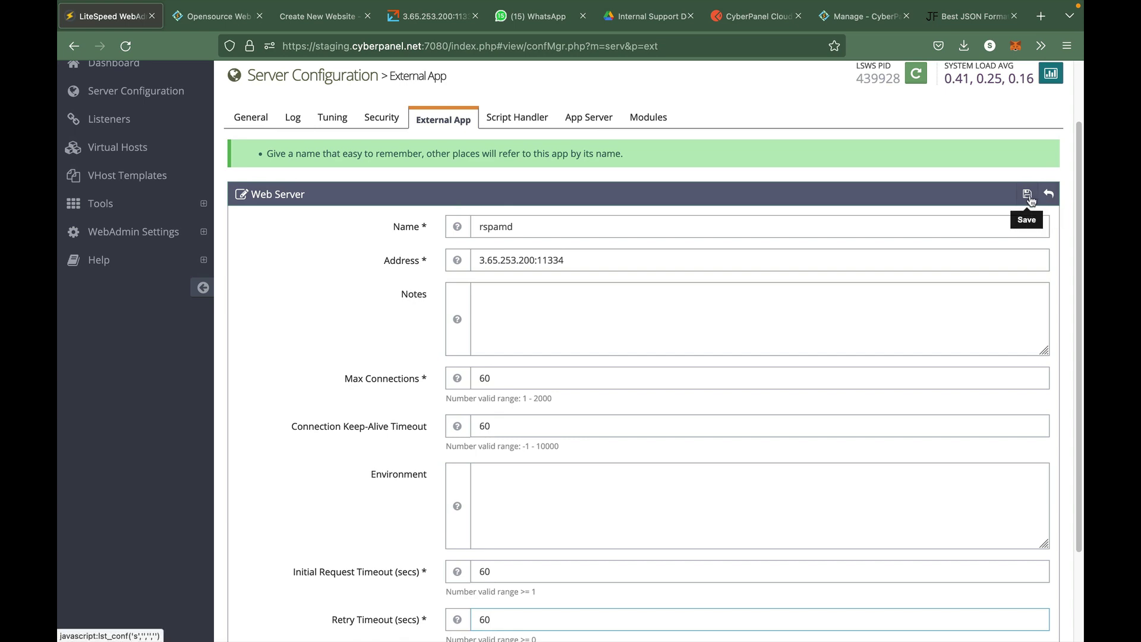
left_click(1028, 196)
- Gracefully restart LiteSpeed, log back in and check rspamd appears in the External App list
left_click(936, 154)
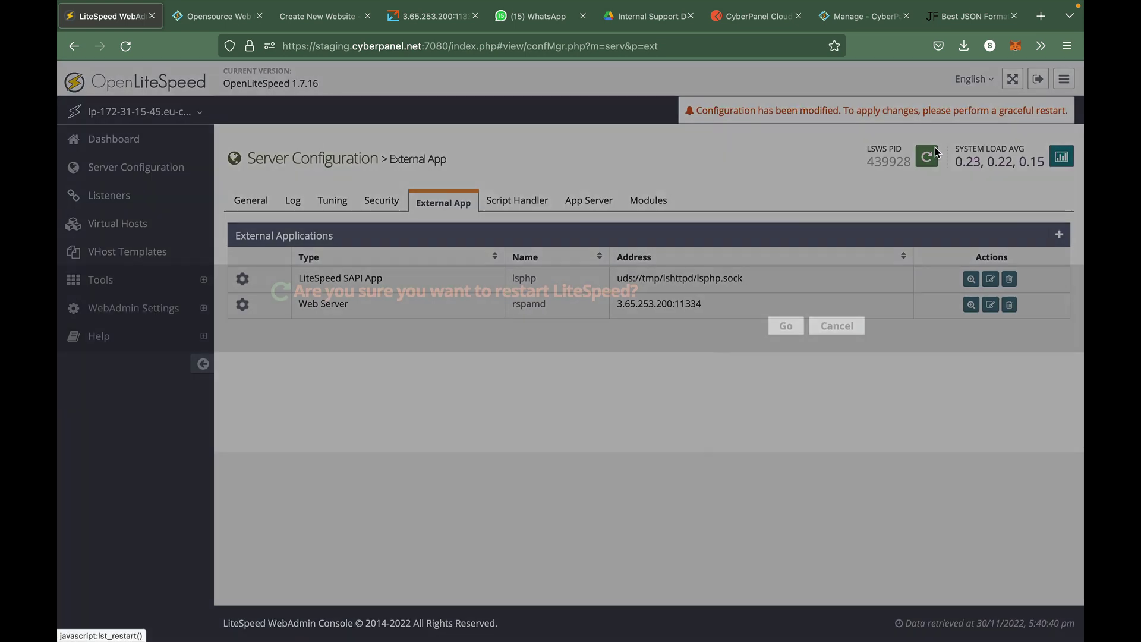
left_click(785, 325)
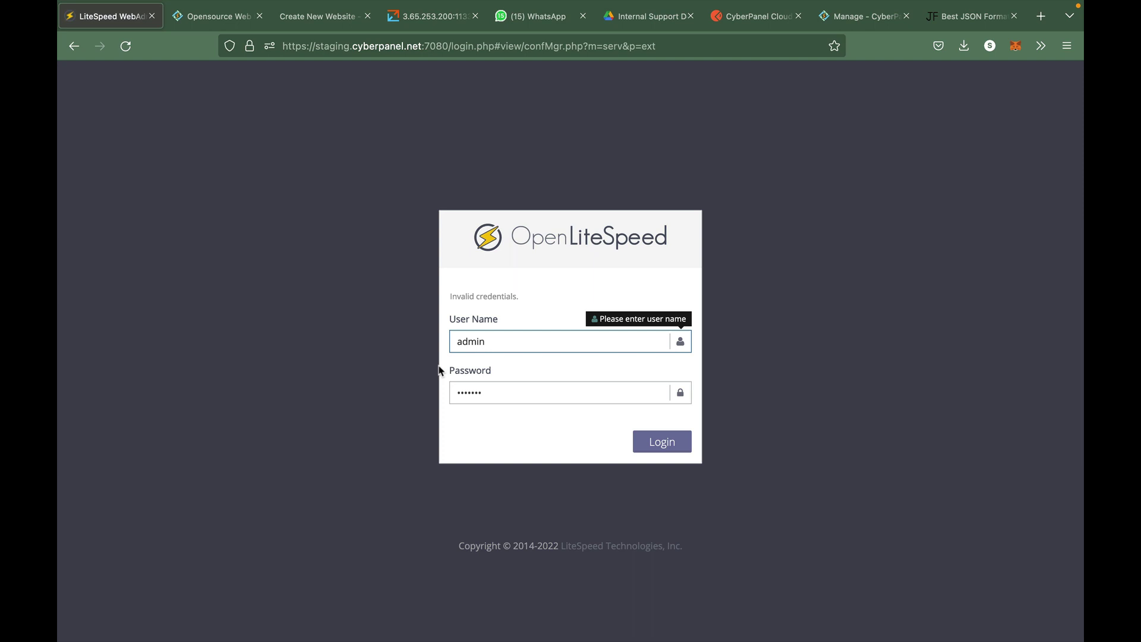
left_click(657, 441)
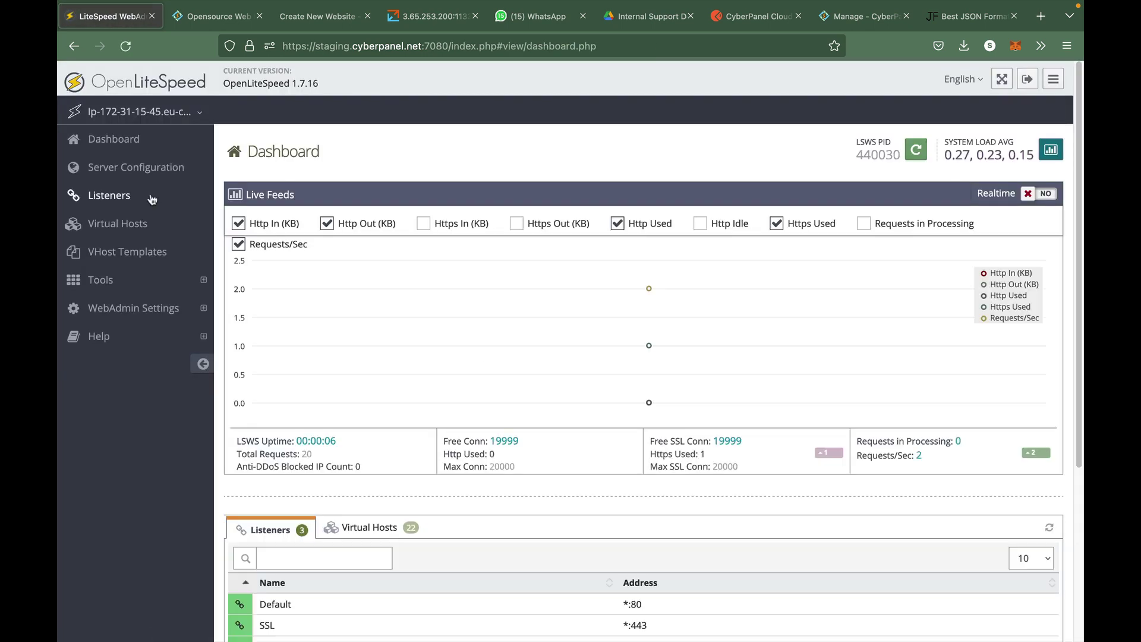
left_click(143, 169)
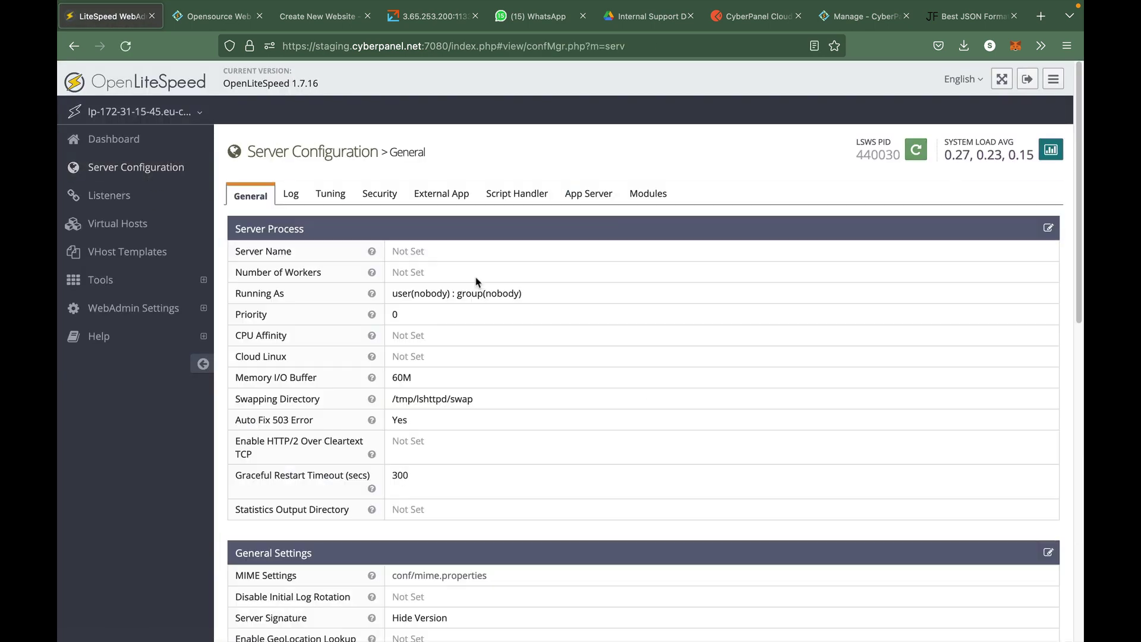
left_click(443, 200)
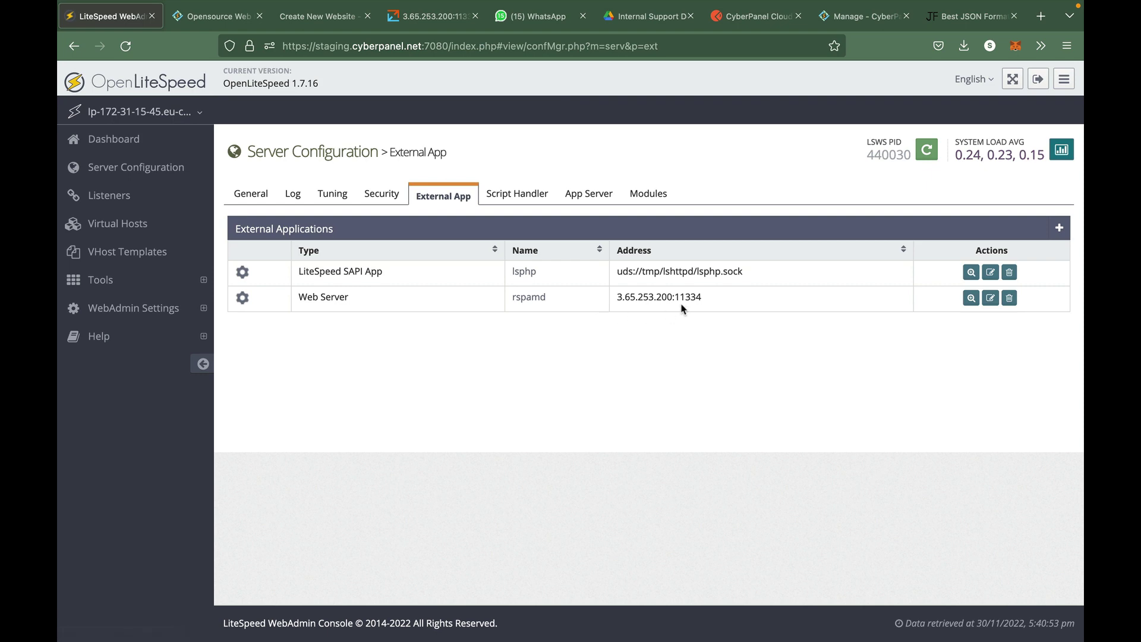
- Copy the two proxy rewrite rule lines from the CyberPanel blog and return to the creation result
left_click(212, 18)
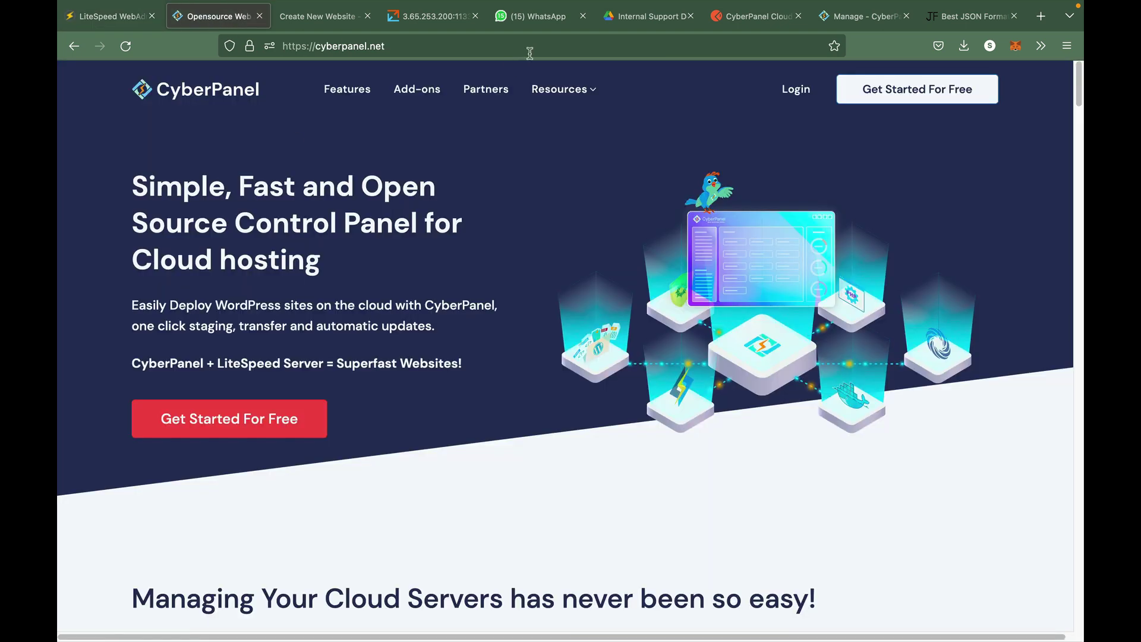
mouse_move(562, 89)
left_click(558, 169)
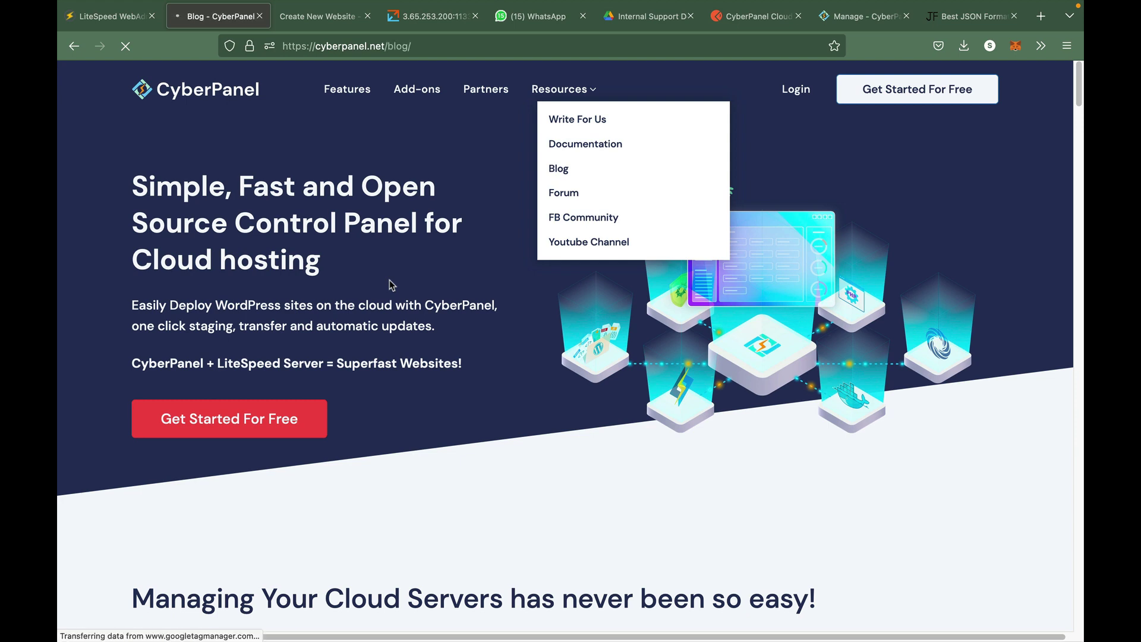
scroll(391, 286, "down", 3)
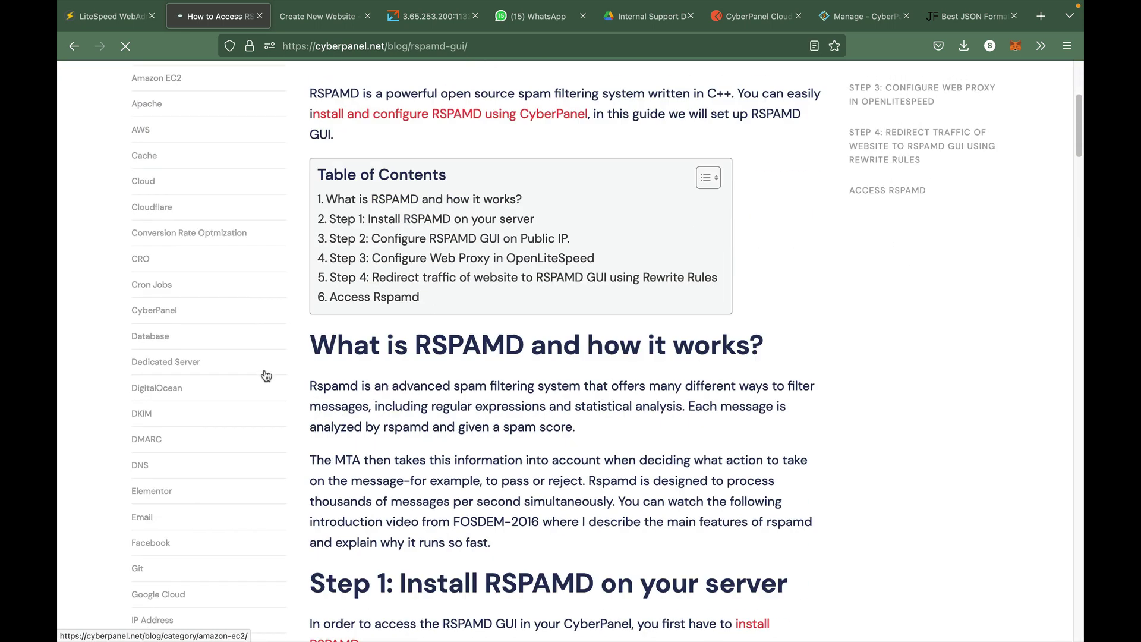
scroll(266, 375, "down", 20)
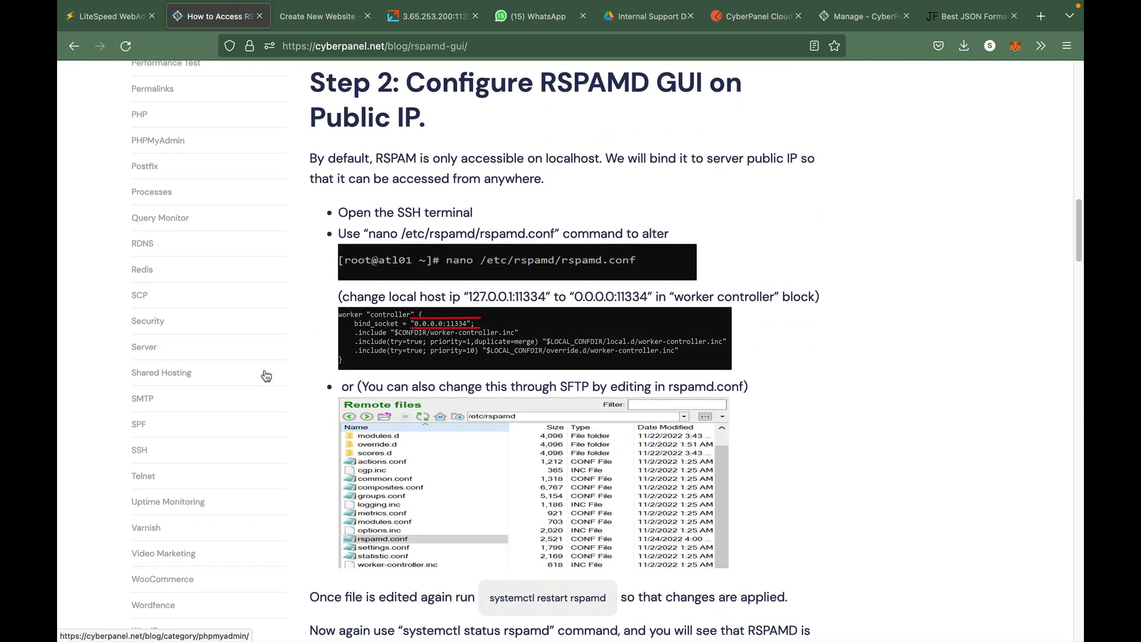
scroll(266, 375, "down", 20)
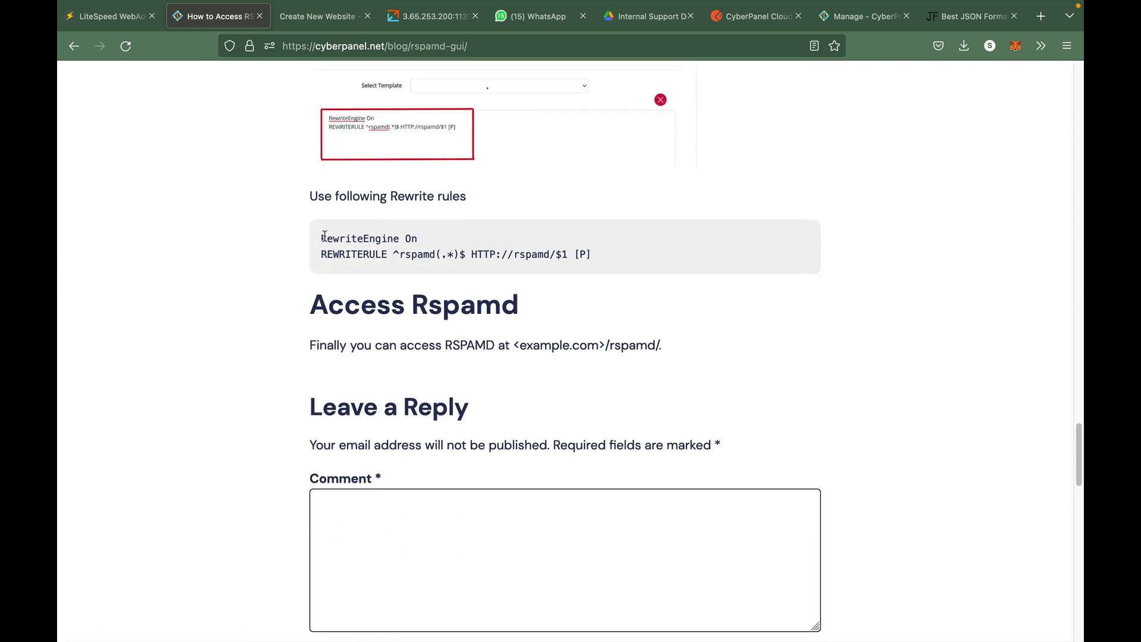
left_click_drag(321, 238, 613, 257)
key("ctrl+c")
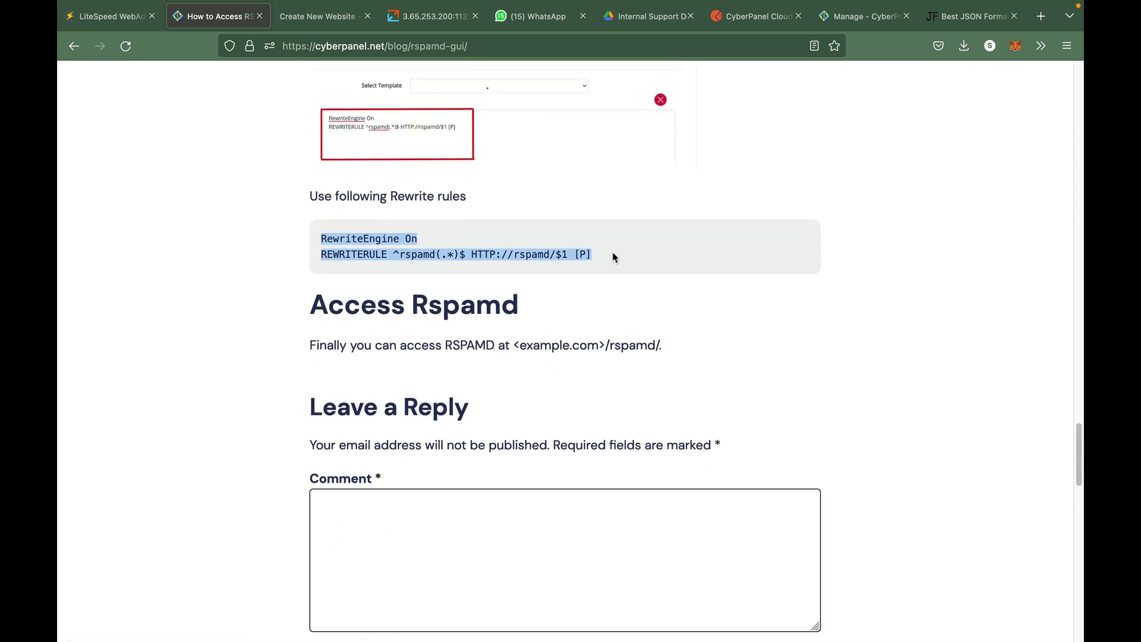
left_click(322, 21)
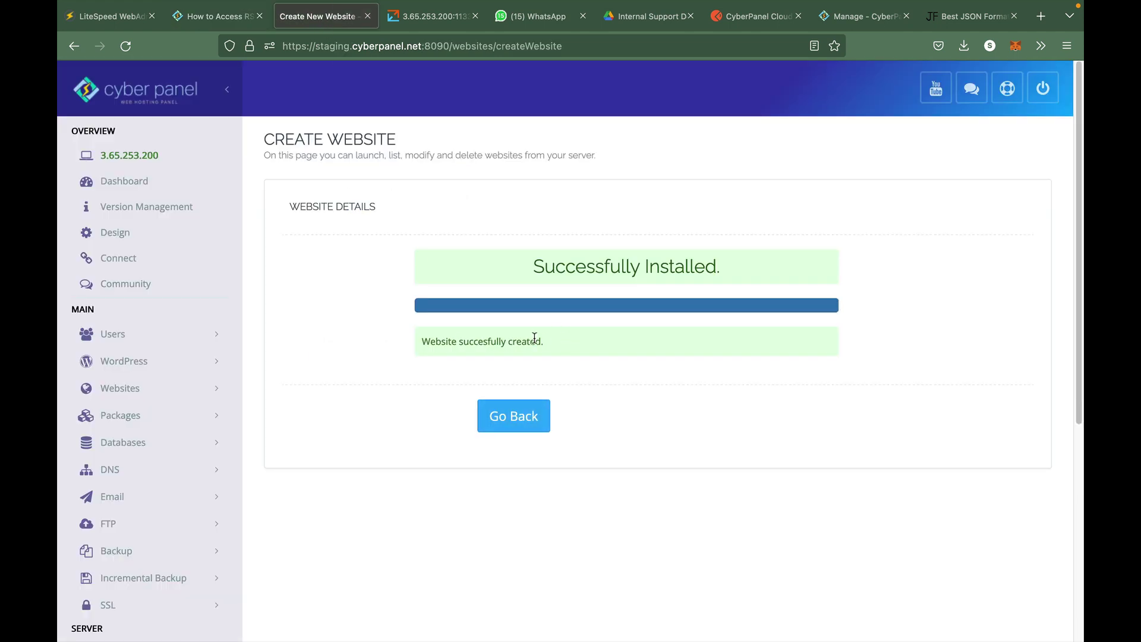
- Find the rspamd site under List Websites and paste the proxy rules into its Rewrite Rules
left_click(177, 392)
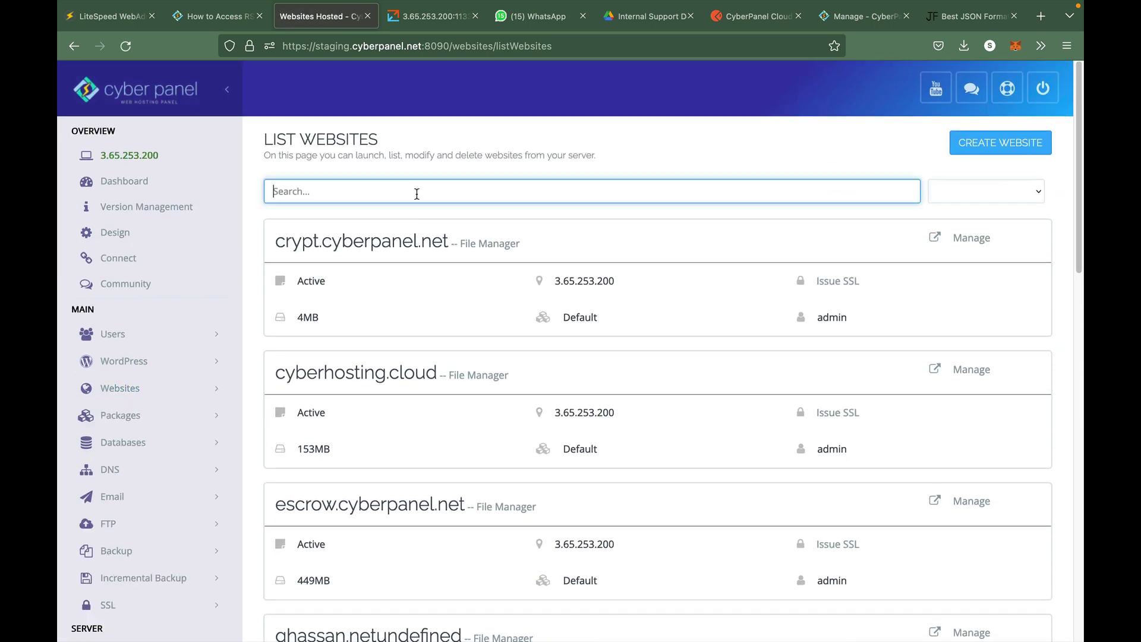
type("rs")
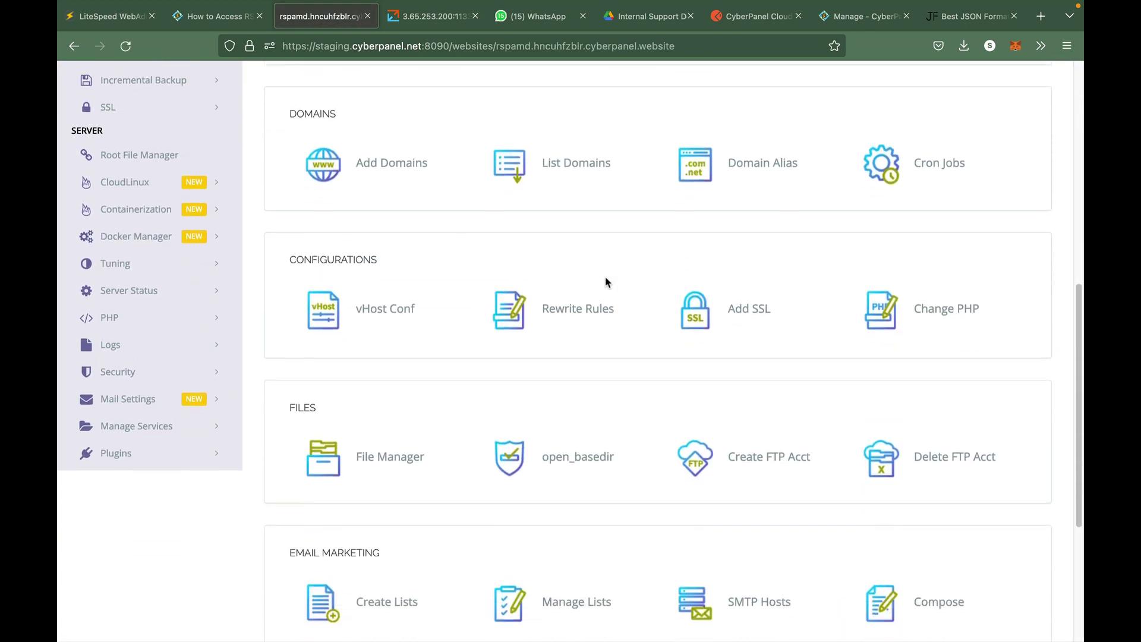
left_click(581, 304)
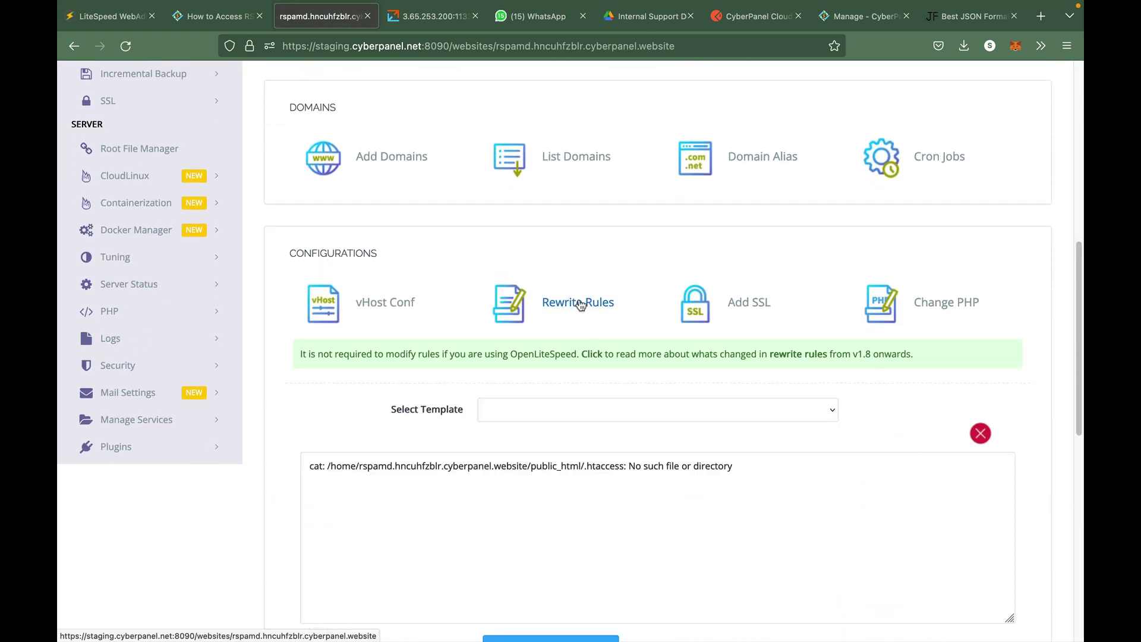
double_click(508, 467)
key("ctrl+a")
key("ctrl+v")
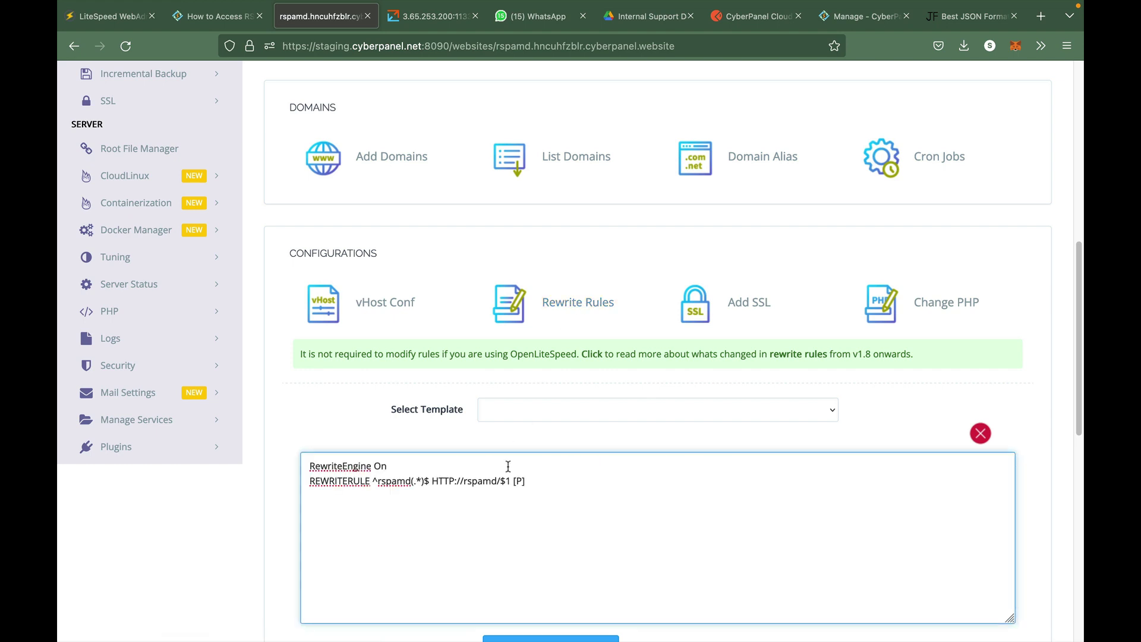
double_click(473, 482)
left_click(107, 16)
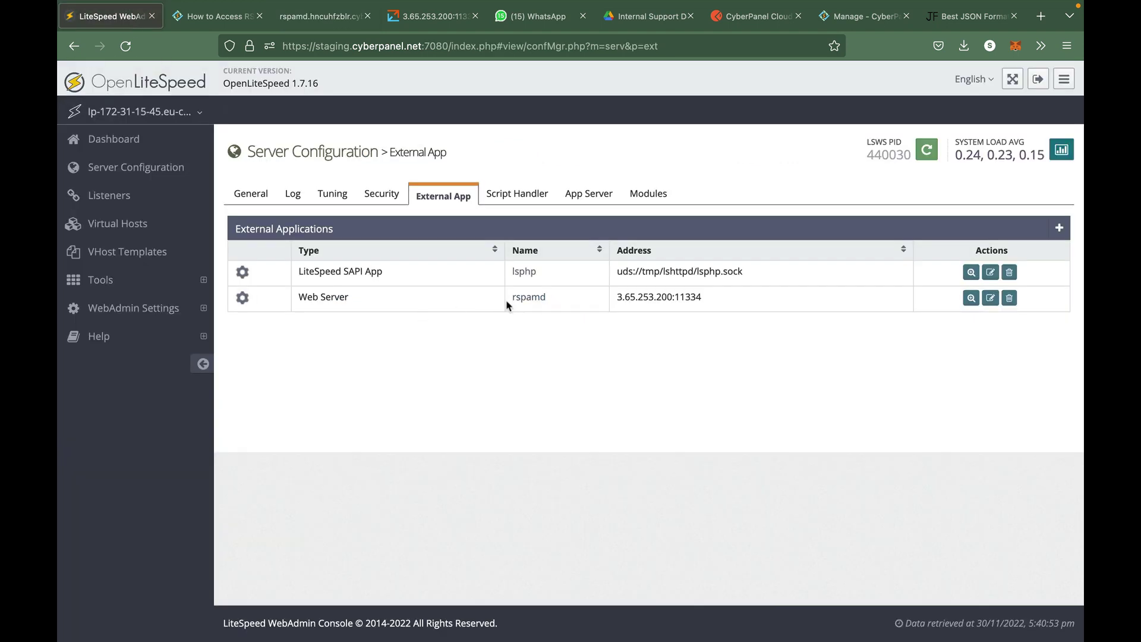
left_click(310, 22)
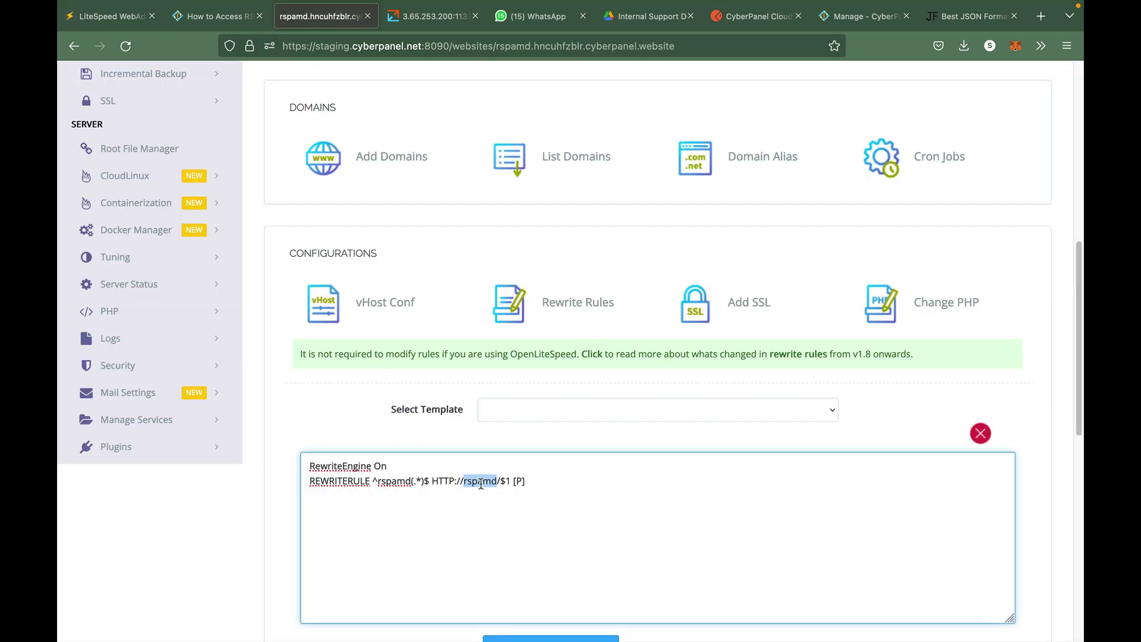
double_click(404, 480)
key("BackSpace")
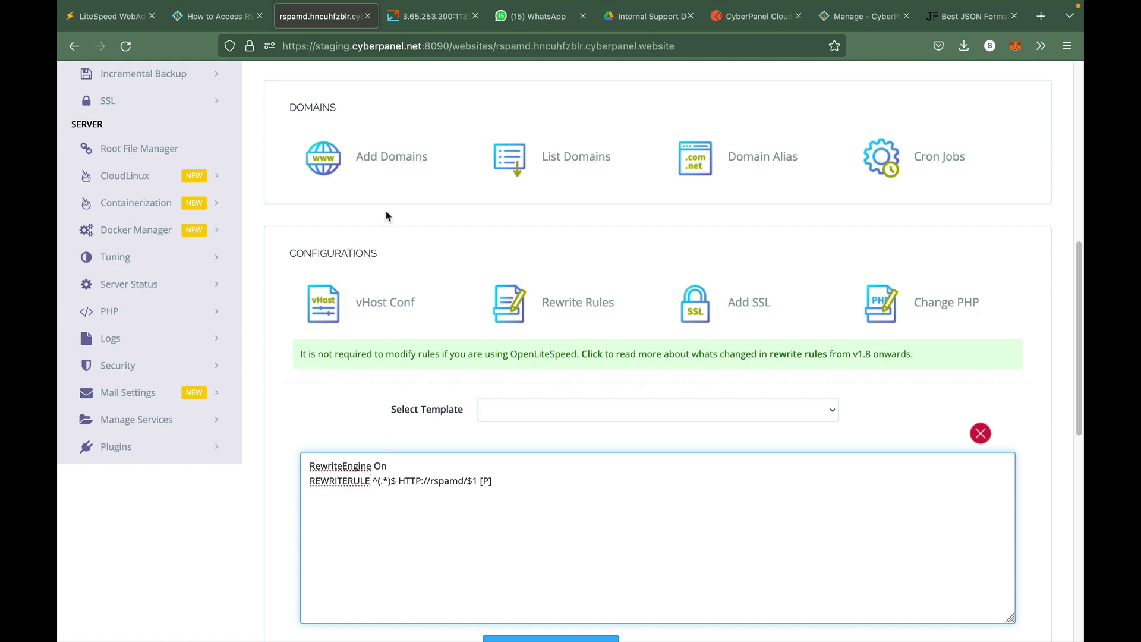
scroll(386, 215, "up", 15)
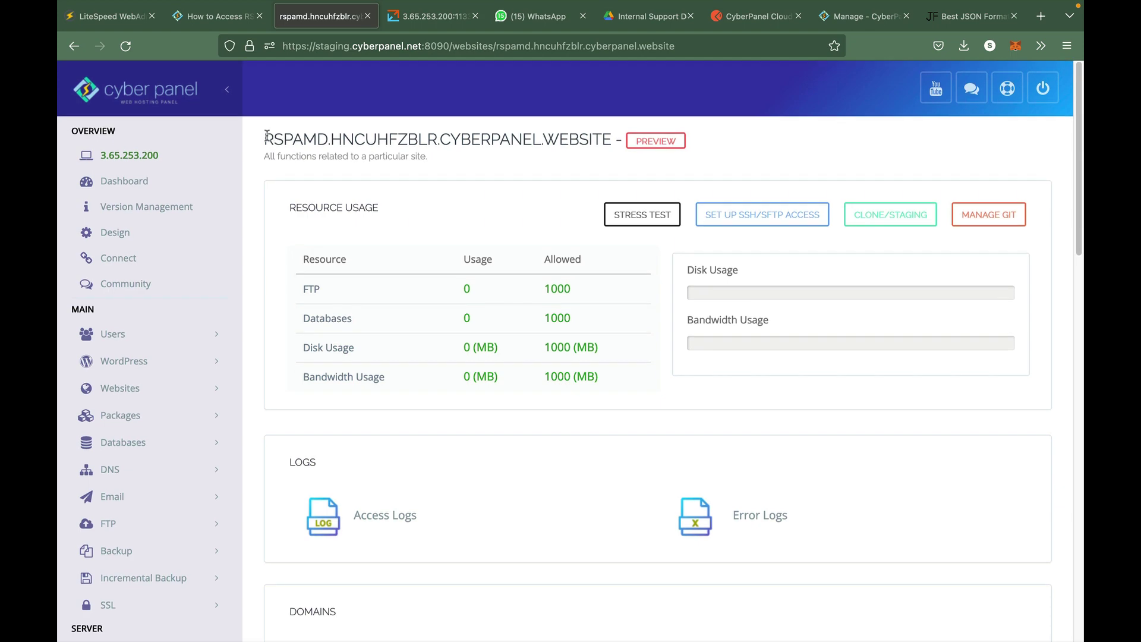
left_click_drag(265, 136, 607, 144)
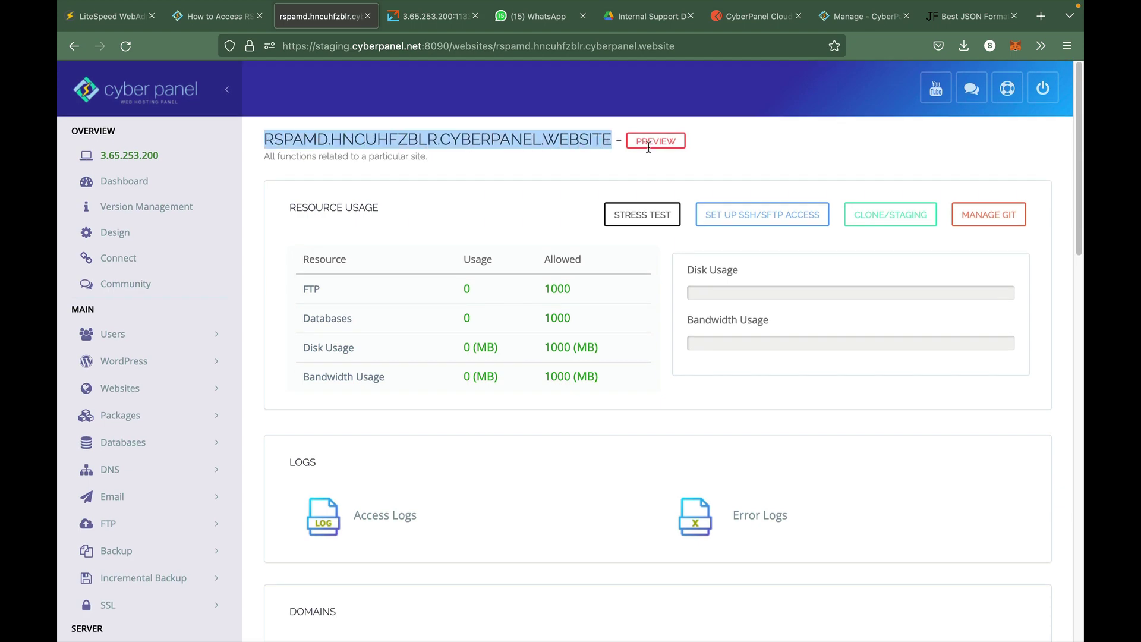
scroll(719, 202, "down", 15)
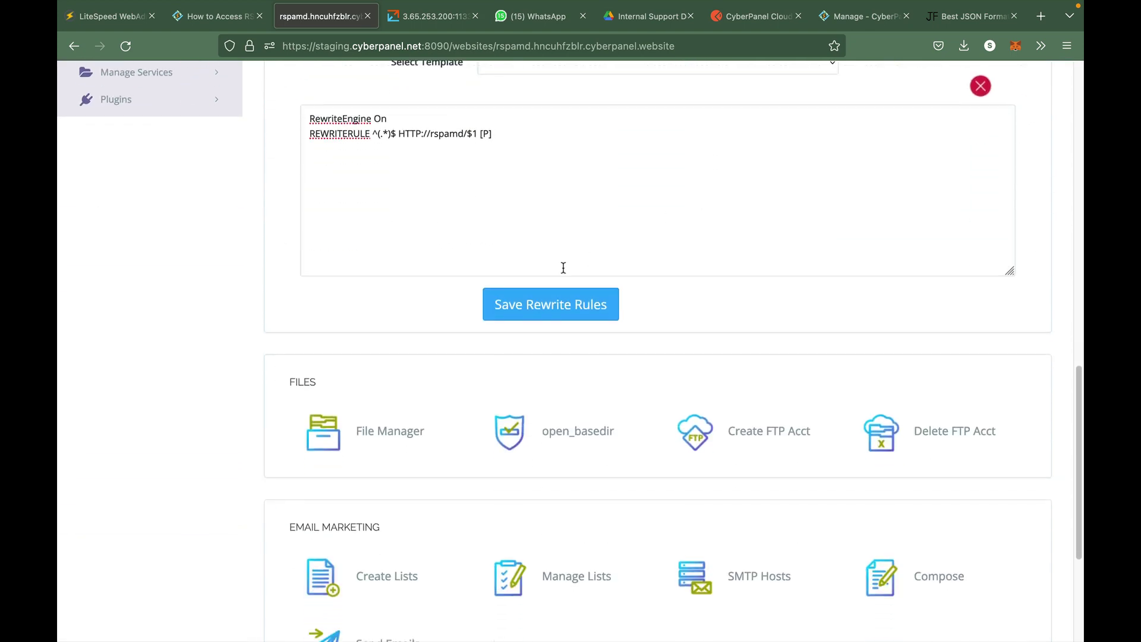
scroll(537, 301, "up", 1)
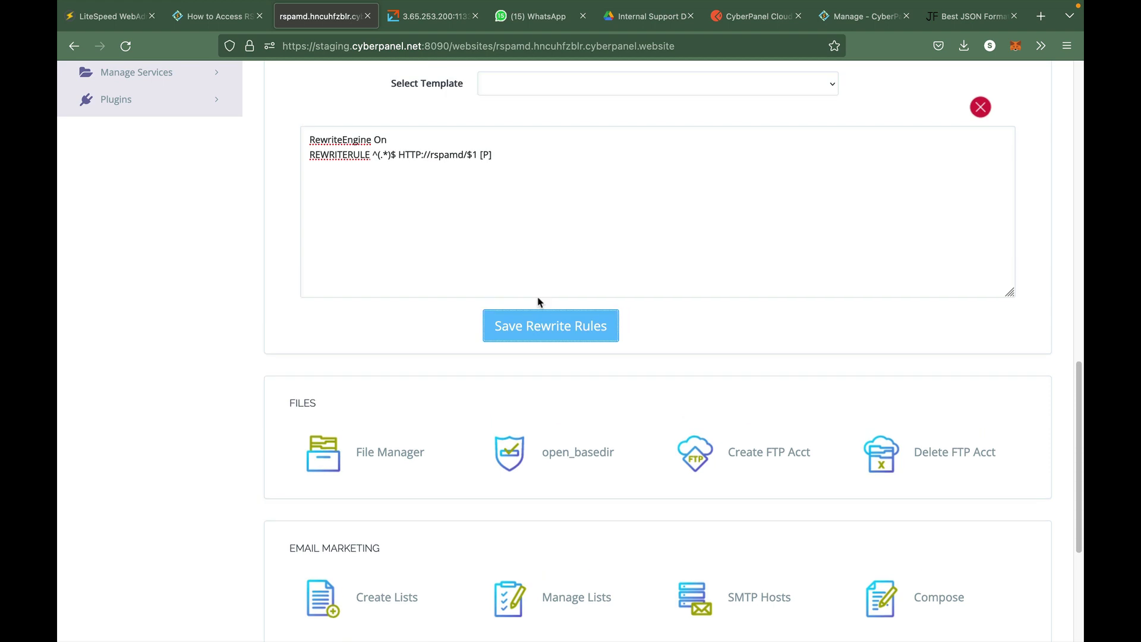
scroll(538, 302, "up", 5)
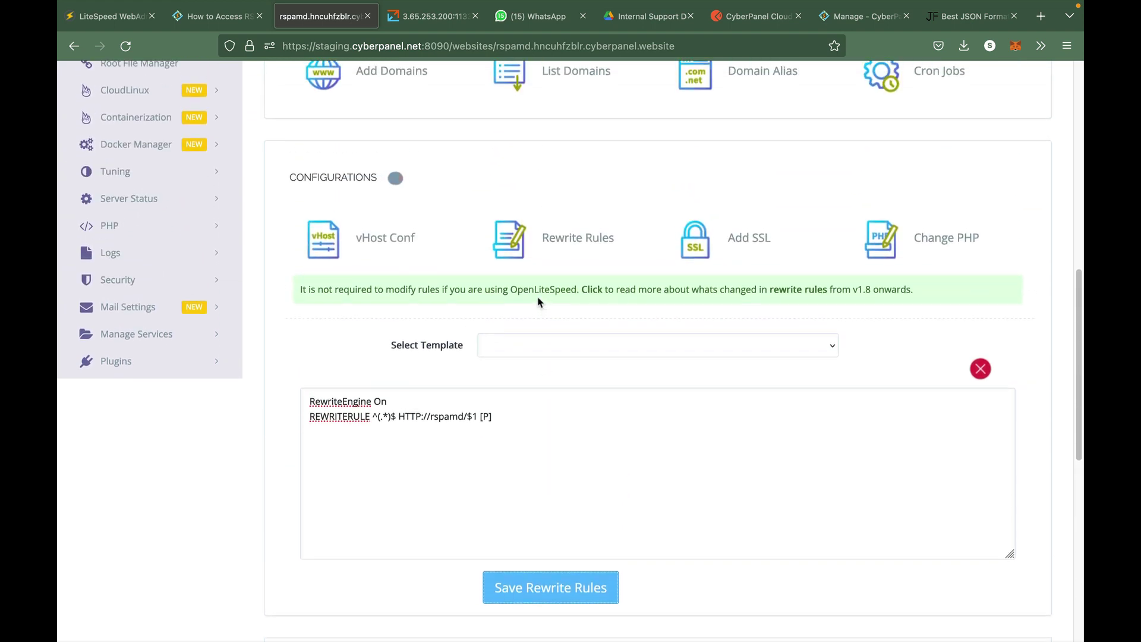
- Load rspamd.hncuhfzblr.cyberpanel.website in the Rspamd tab, then go back to the WebAdmin external apps list
left_click(431, 16)
left_click(419, 45)
type("rspamd.hncuhfzblr.cyberpanel.website")
key("Return")
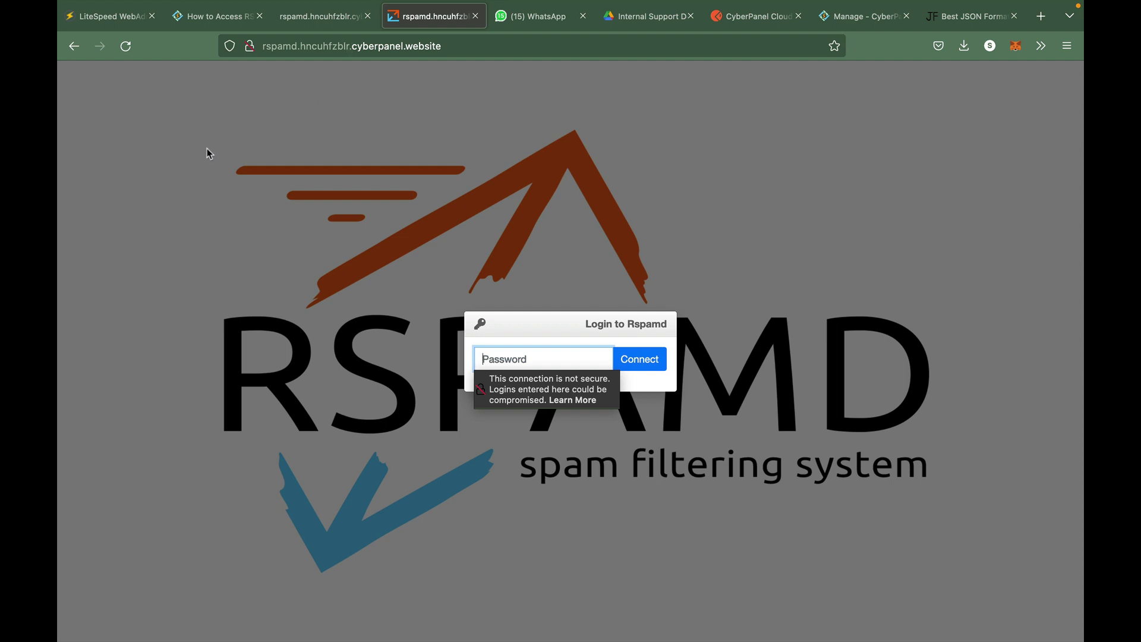
left_click(121, 23)
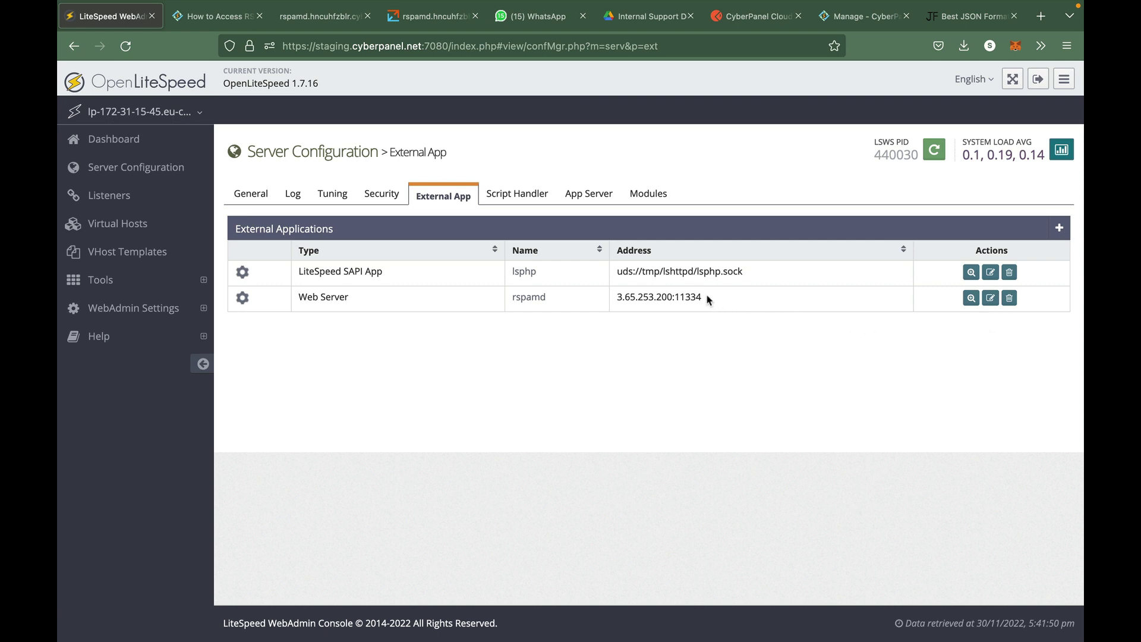
- Edit the rspamd external app, replacing its 3.65.253.200:11334 address with the new value
left_click(990, 297)
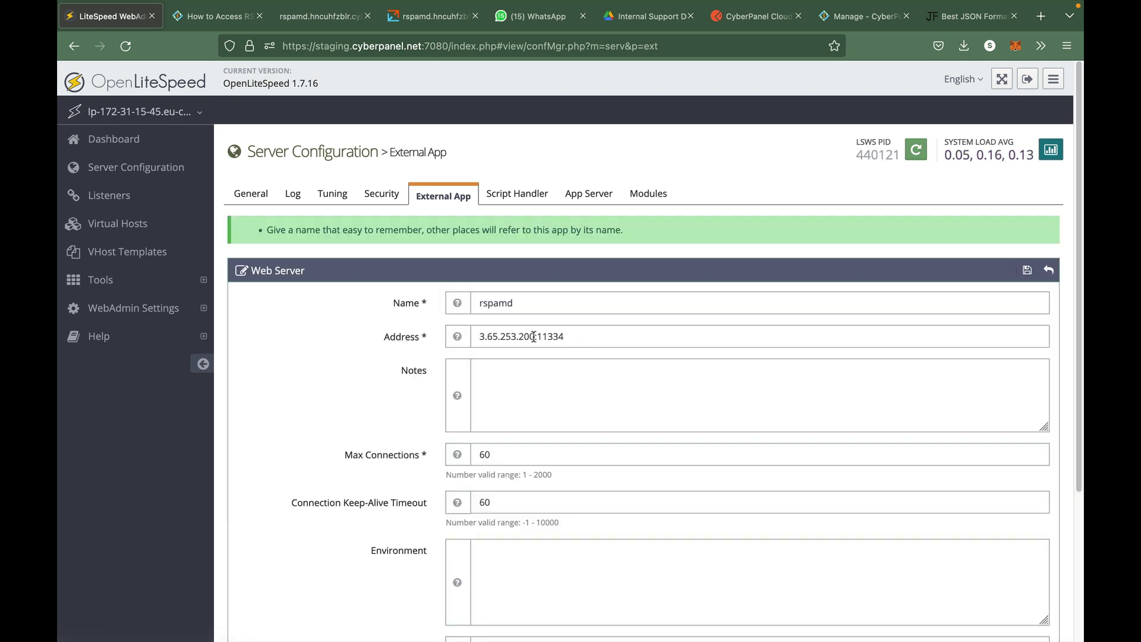
left_click_drag(533, 336, 451, 336)
type("127.0.0.")
left_click_drag(523, 336, 440, 338)
type("808")
type("cyberpanel.net")
- Save the rspamd external app change and gracefully restart LiteSpeed
left_click(1027, 270)
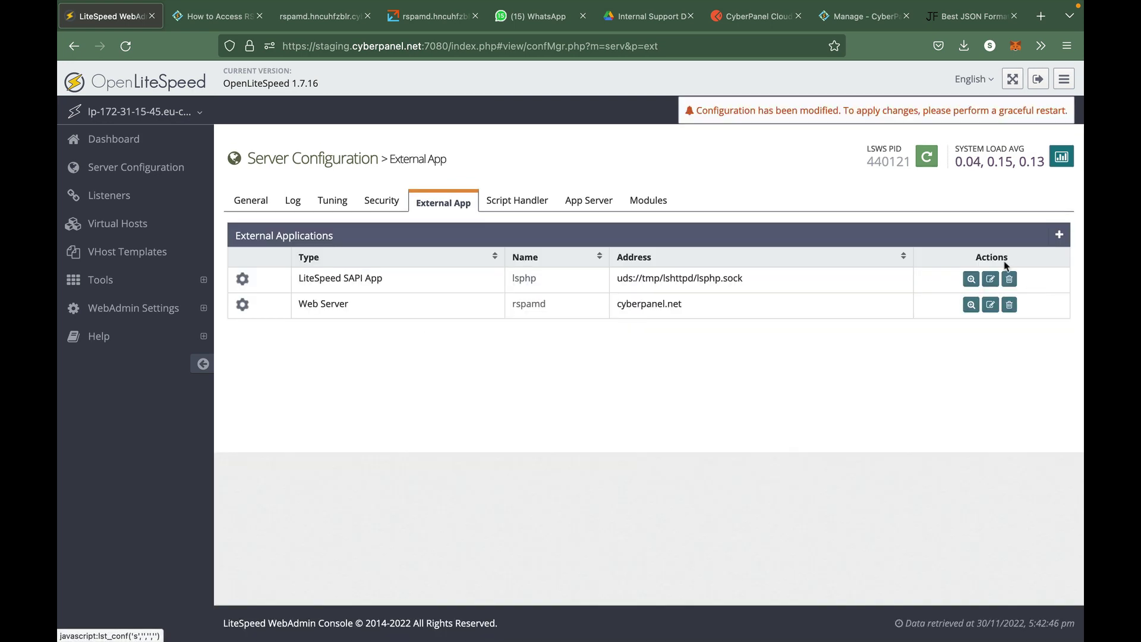
left_click(927, 161)
left_click(787, 324)
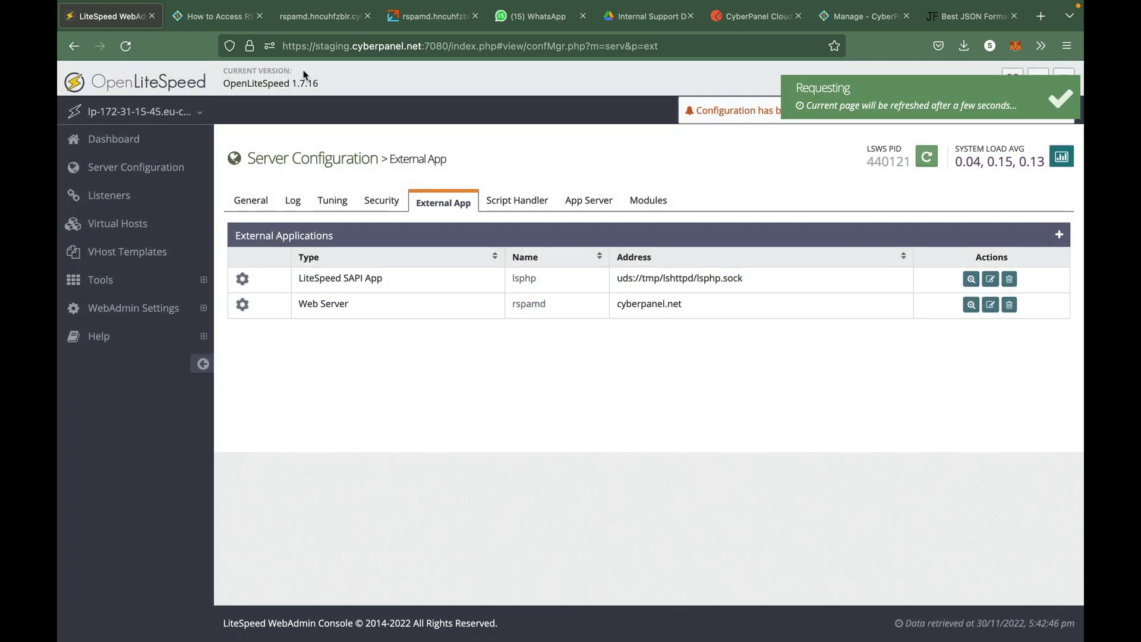
- Reload the rspamd domain, now a DNS resolution error, then sign back into OpenLiteSpeed WebAdmin
left_click(321, 16)
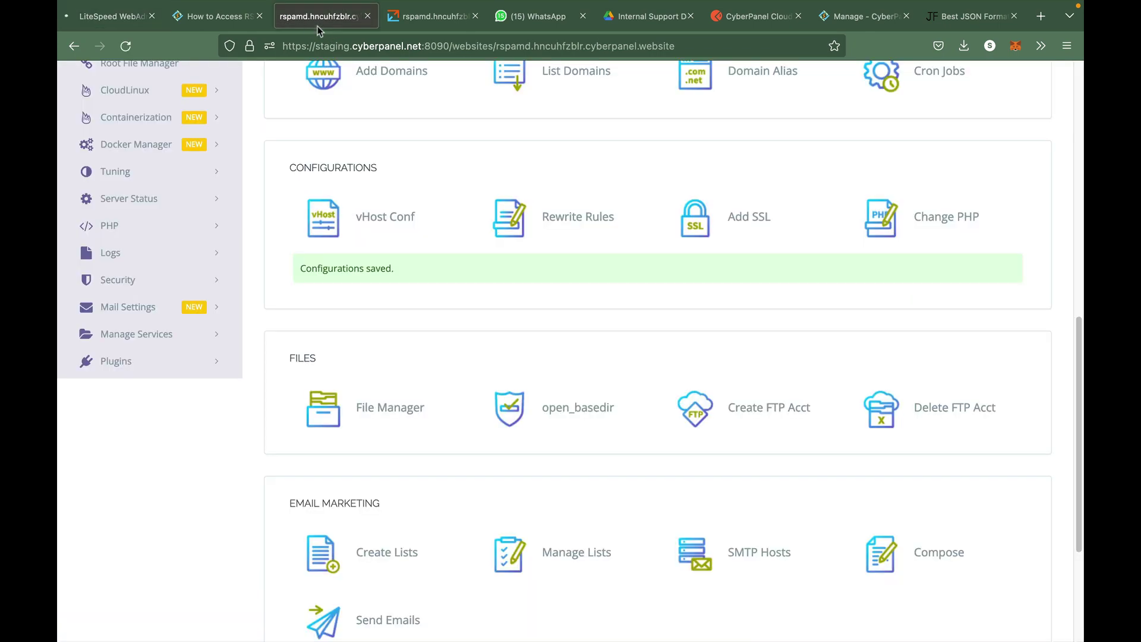
left_click(426, 19)
left_click(126, 46)
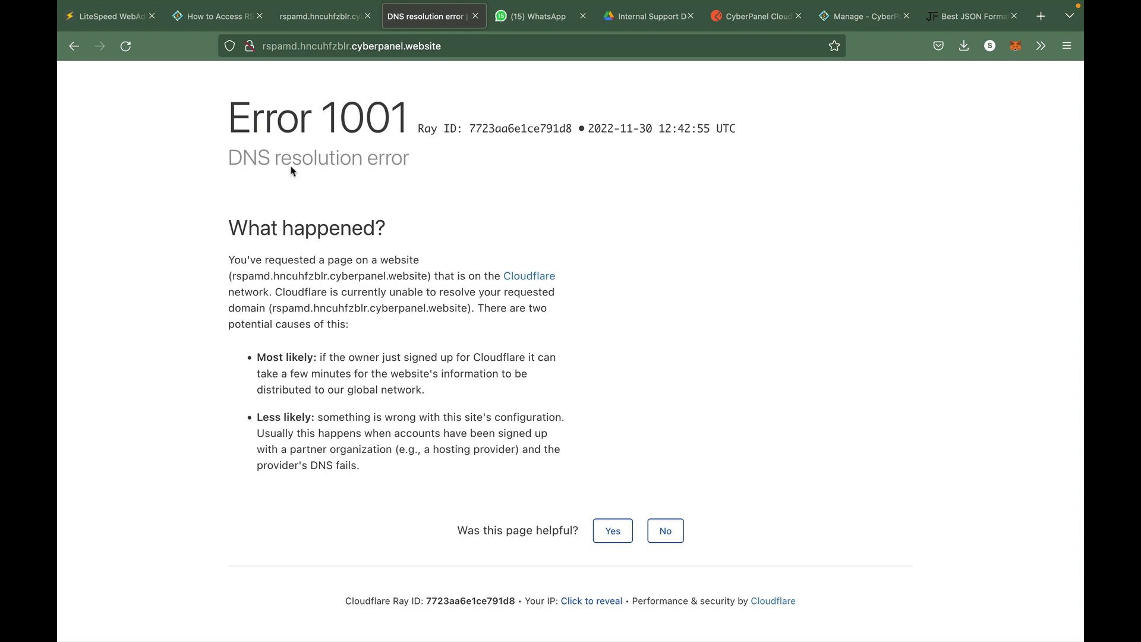
left_click(108, 23)
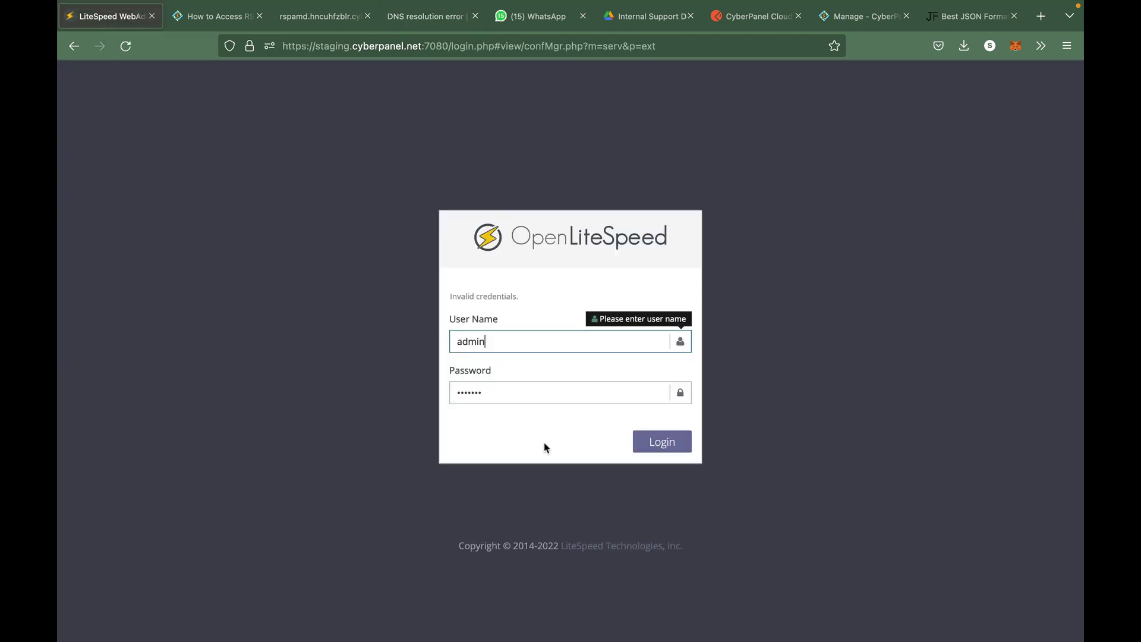
left_click(660, 445)
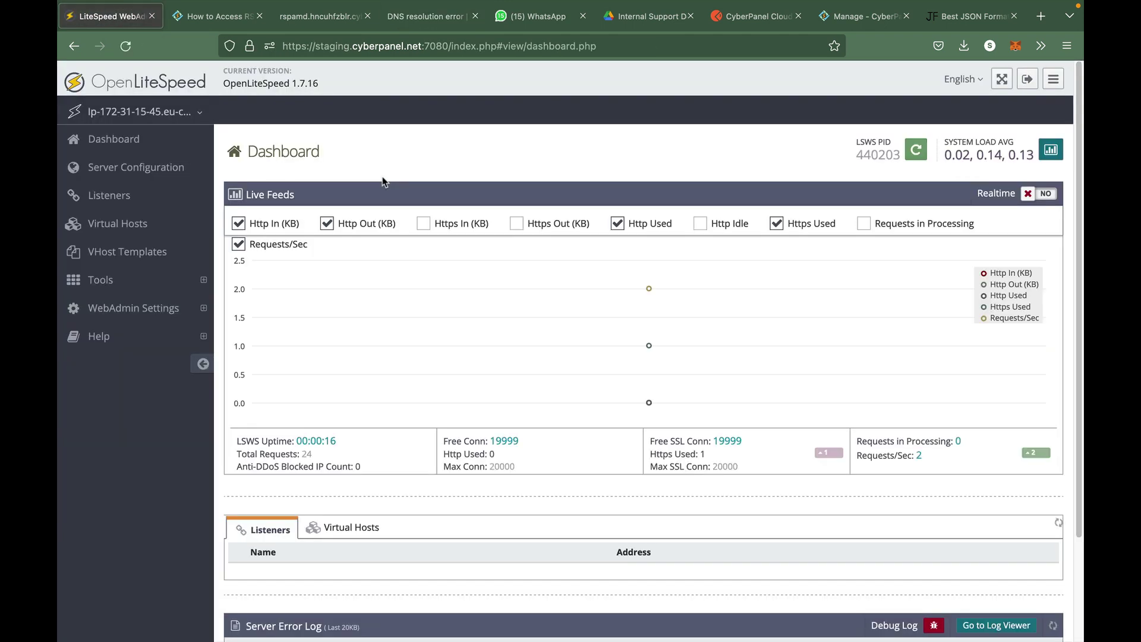